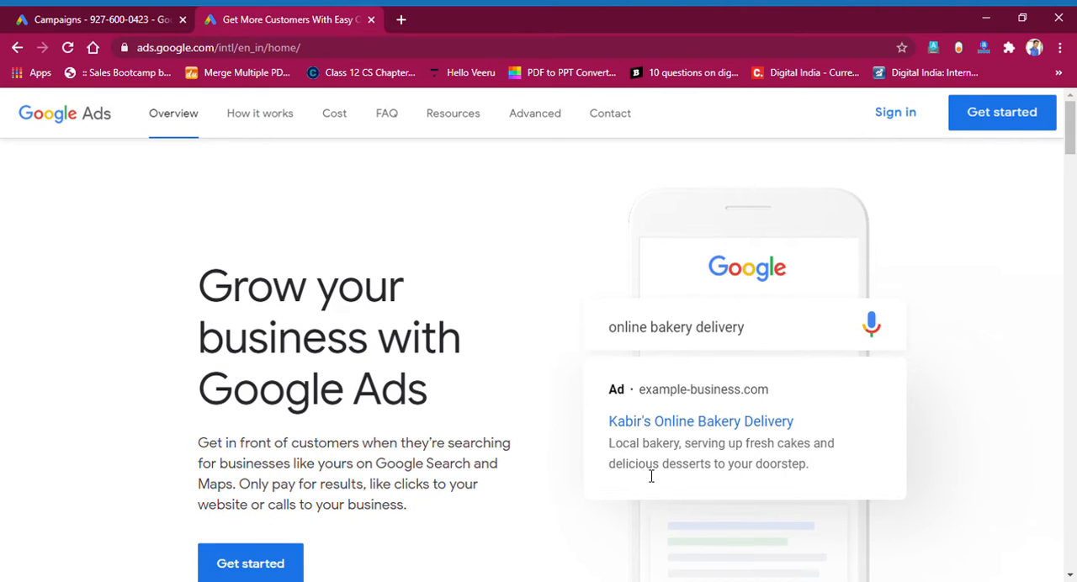
Examine the sample search query "online bakery delivery" and the text ad beneath it on the Google Ads home page.
{"action": "left_click_drag", "start_coordinate": [640, 432], "coordinate": [787, 427]}
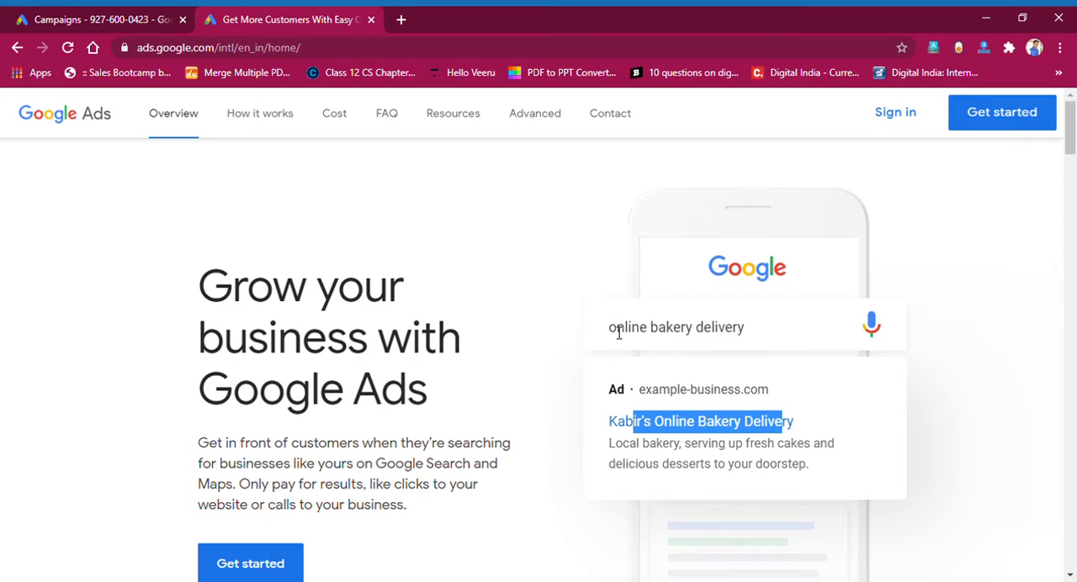
{"action": "left_click_drag", "start_coordinate": [617, 332], "coordinate": [755, 334]}
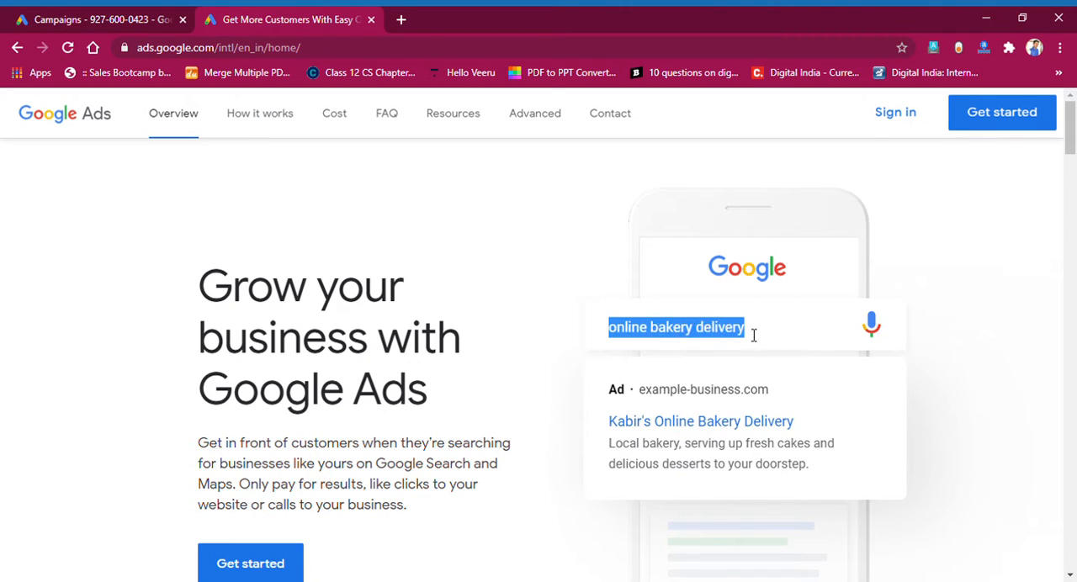
{"action": "left_click", "coordinate": [755, 335]}
{"action": "left_click_drag", "start_coordinate": [648, 401], "coordinate": [774, 393]}
{"action": "left_click_drag", "start_coordinate": [628, 430], "coordinate": [798, 430]}
{"action": "left_click", "coordinate": [686, 454]}
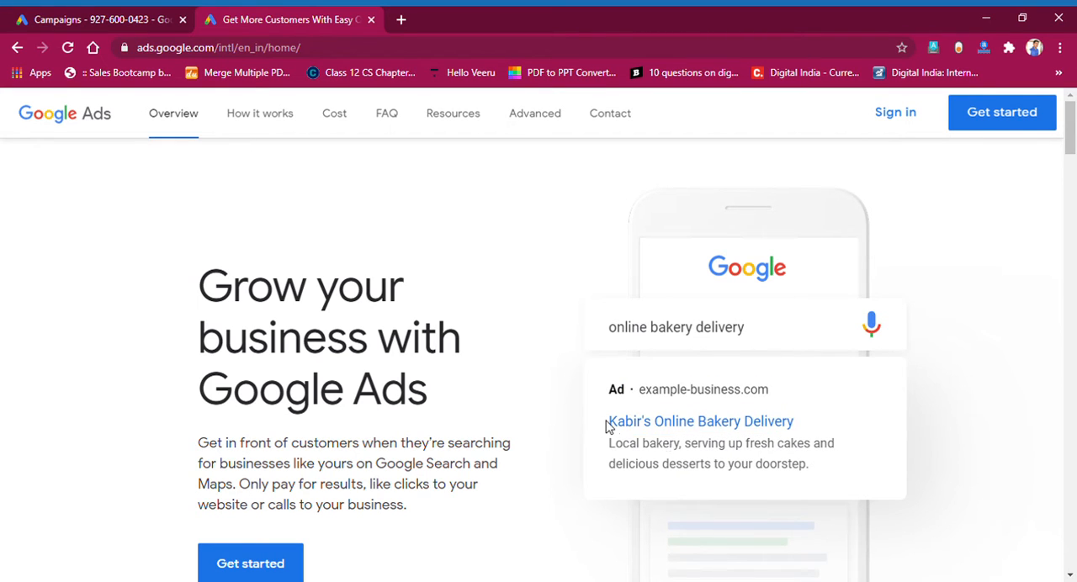
{"action": "left_click_drag", "start_coordinate": [609, 427], "coordinate": [798, 428]}
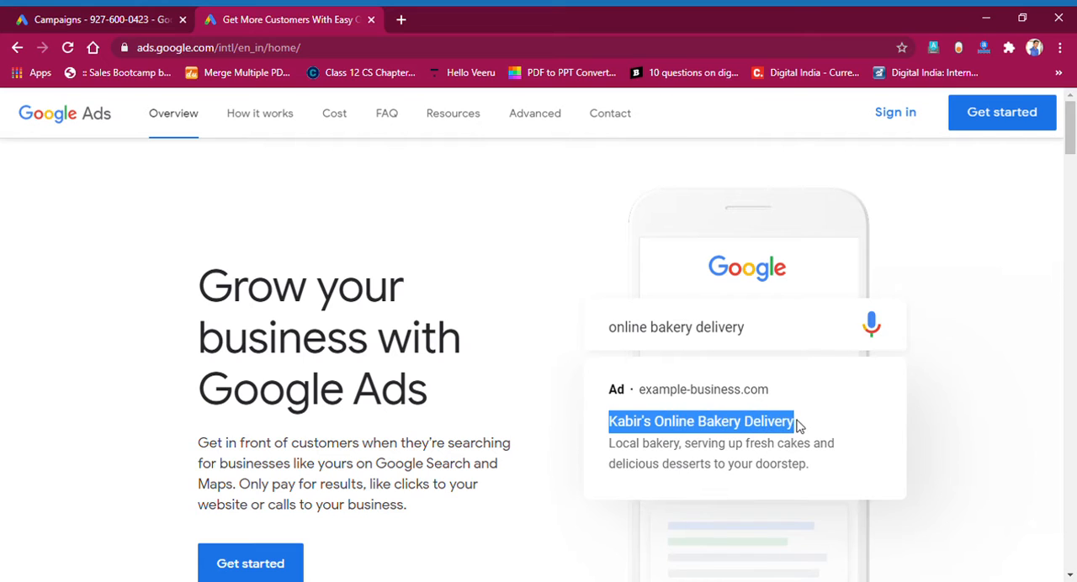
{"action": "left_click", "coordinate": [774, 445]}
{"action": "left_click_drag", "start_coordinate": [616, 429], "coordinate": [801, 433]}
{"action": "left_click_drag", "start_coordinate": [664, 404], "coordinate": [707, 400]}
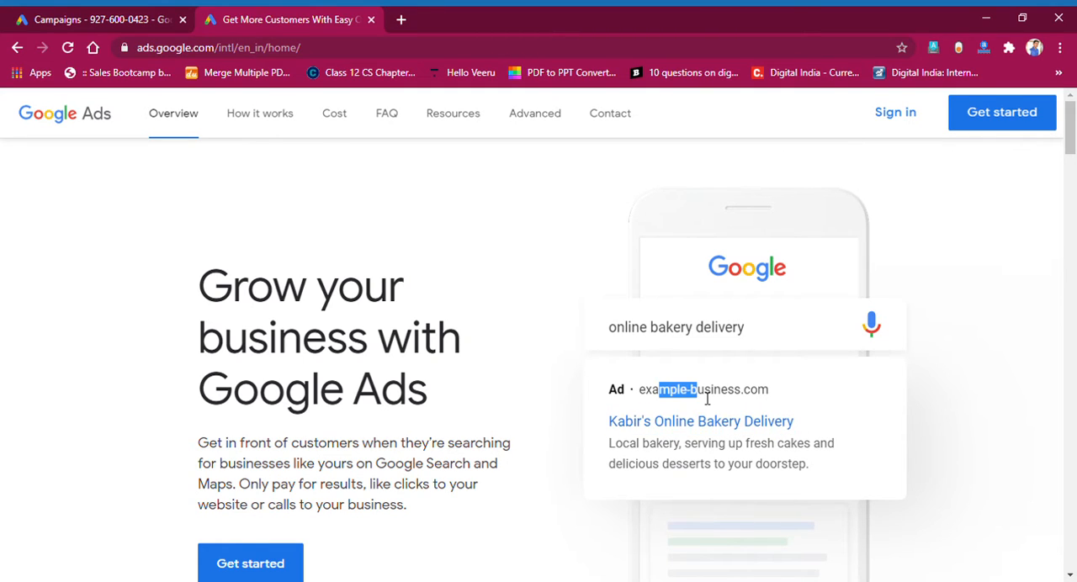
{"action": "left_click_drag", "start_coordinate": [620, 334], "coordinate": [754, 339]}
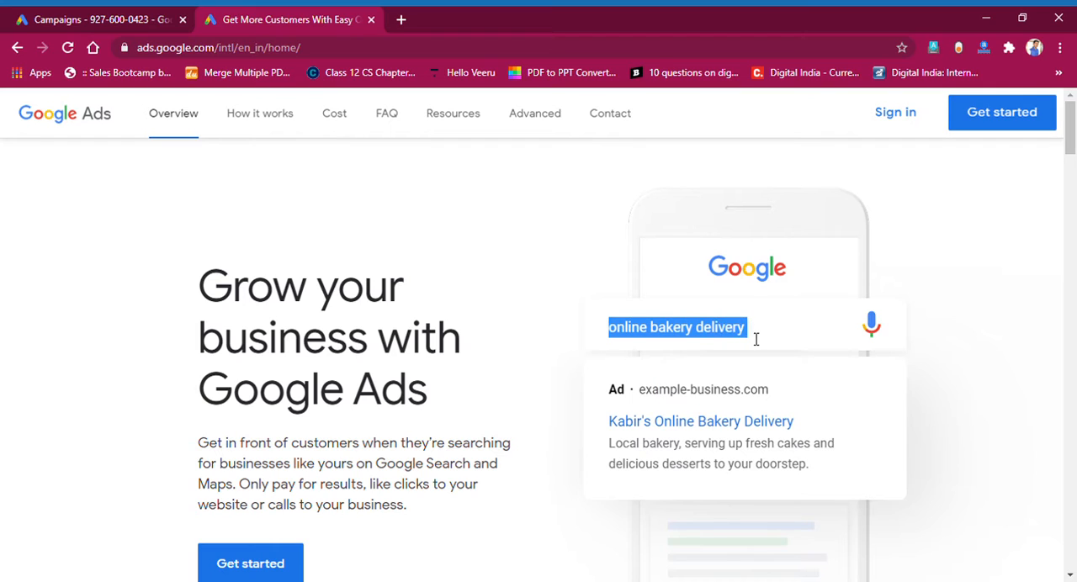
{"action": "left_click", "coordinate": [756, 339]}
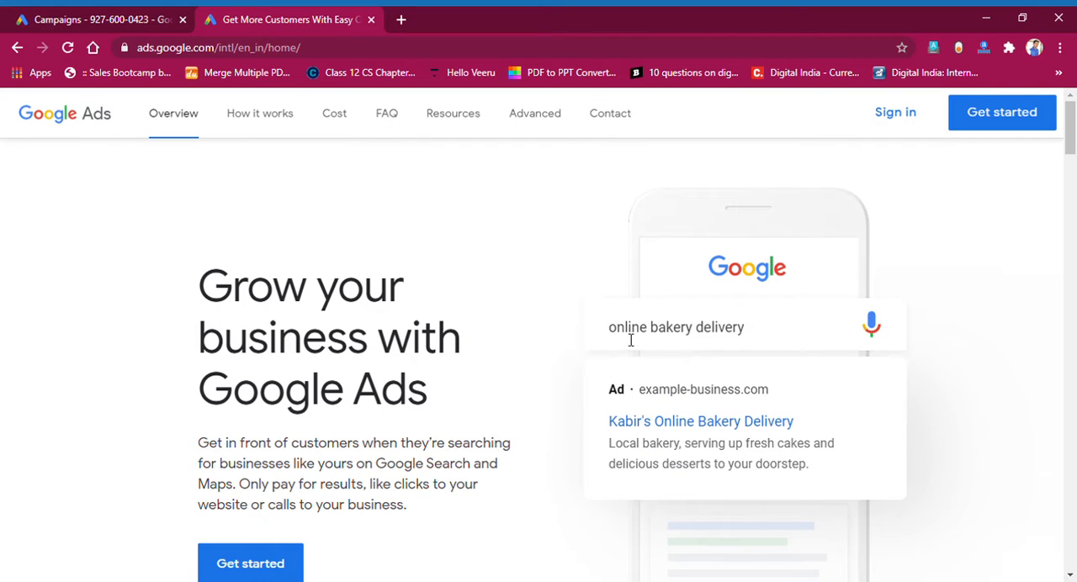
{"action": "left_click_drag", "start_coordinate": [609, 334], "coordinate": [755, 335]}
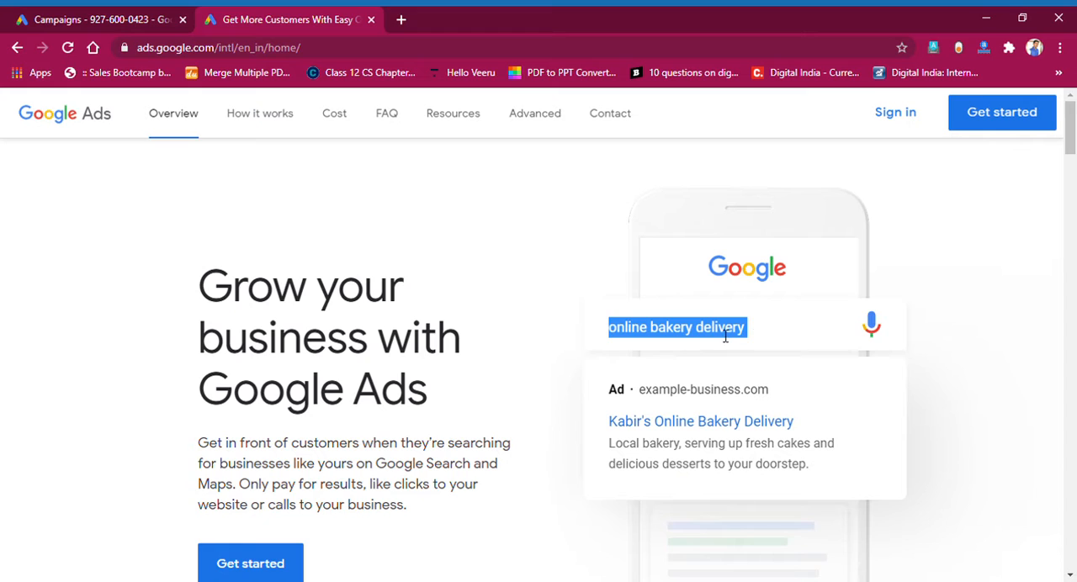
{"action": "left_click", "coordinate": [725, 336]}
{"action": "left_click_drag", "start_coordinate": [620, 397], "coordinate": [813, 464]}
{"action": "left_click", "coordinate": [803, 472]}
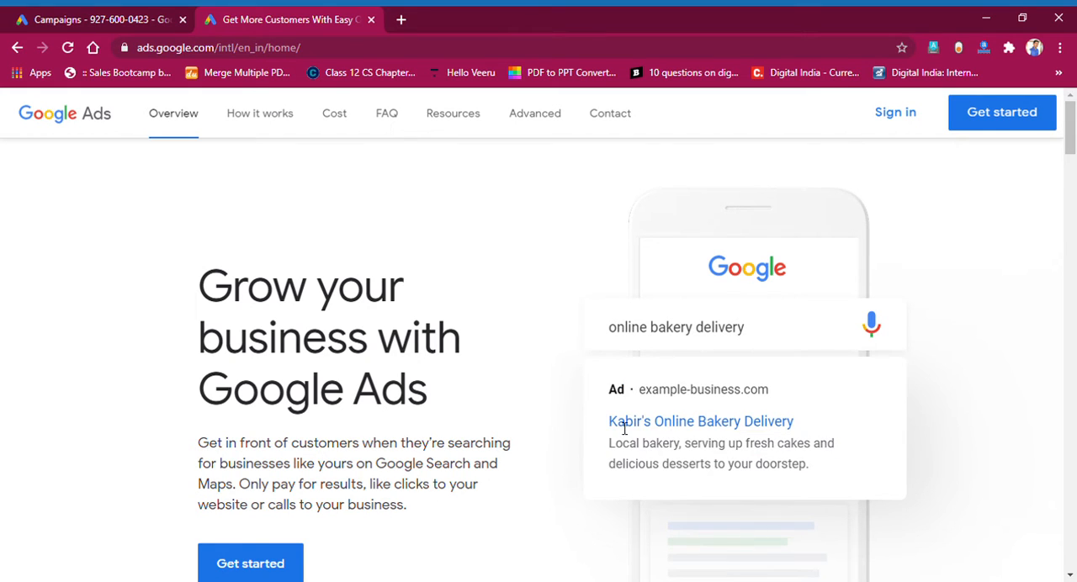
{"action": "left_click_drag", "start_coordinate": [612, 424], "coordinate": [835, 474]}
{"action": "left_click", "coordinate": [833, 473]}
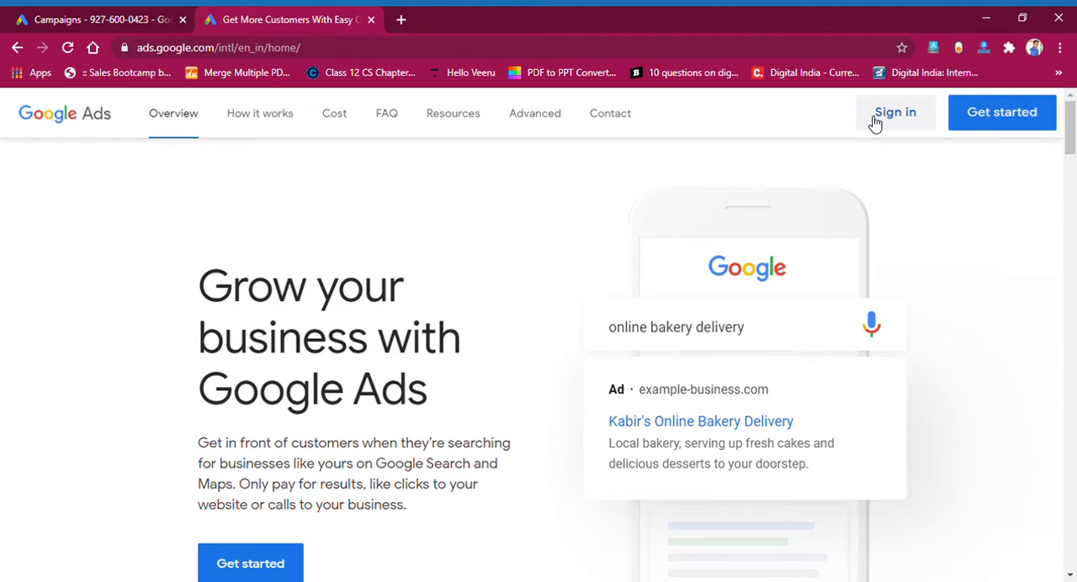
Check the Google Ads home page address and close that page to return to the account's campaigns.
{"action": "left_click", "coordinate": [140, 54]}
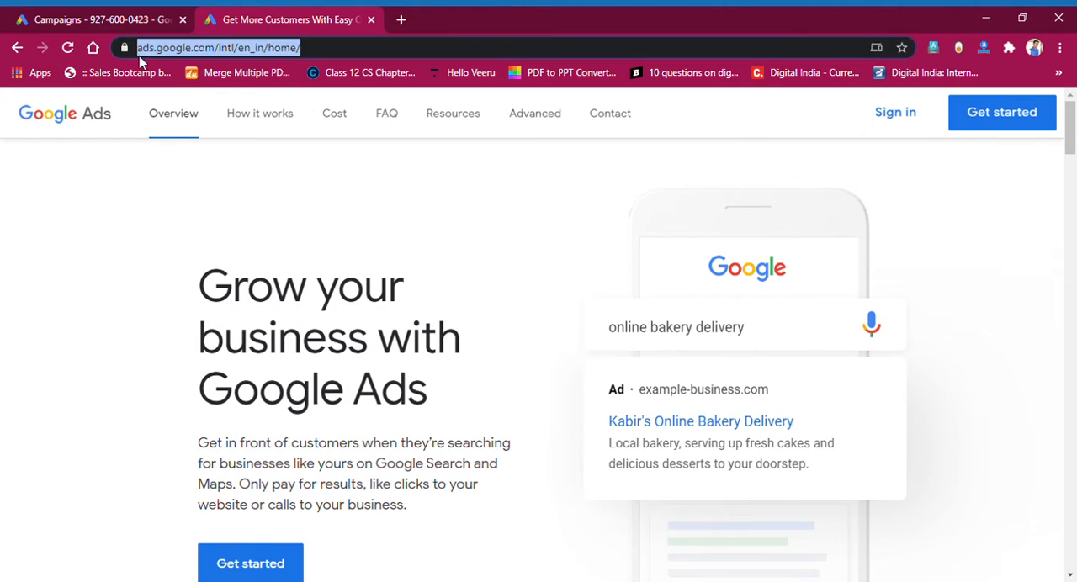
{"action": "left_click", "coordinate": [298, 51]}
{"action": "left_click_drag", "start_coordinate": [137, 48], "coordinate": [365, 58]}
{"action": "left_click", "coordinate": [375, 57]}
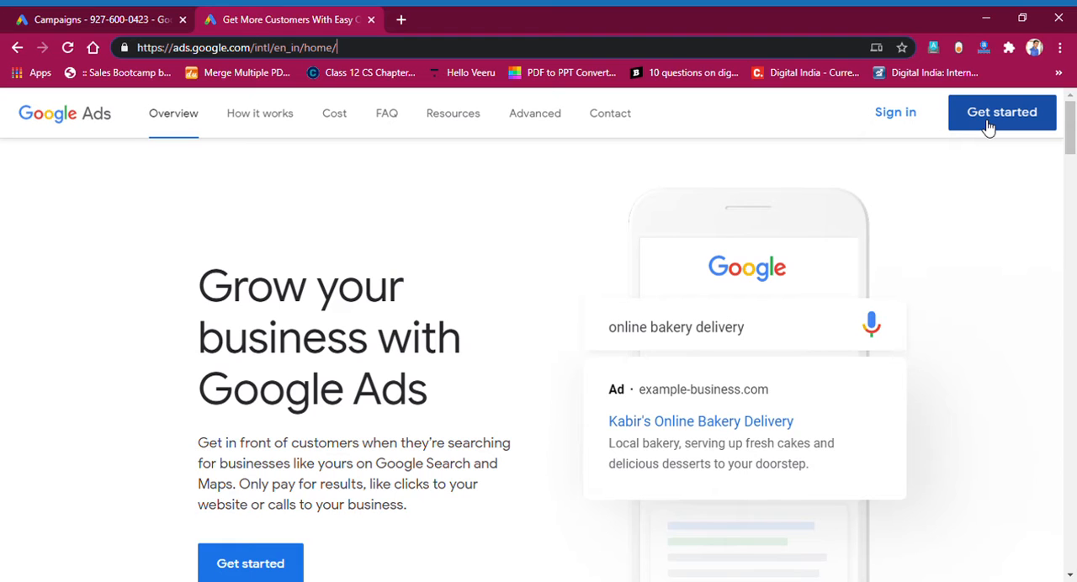
{"action": "left_click", "coordinate": [371, 19]}
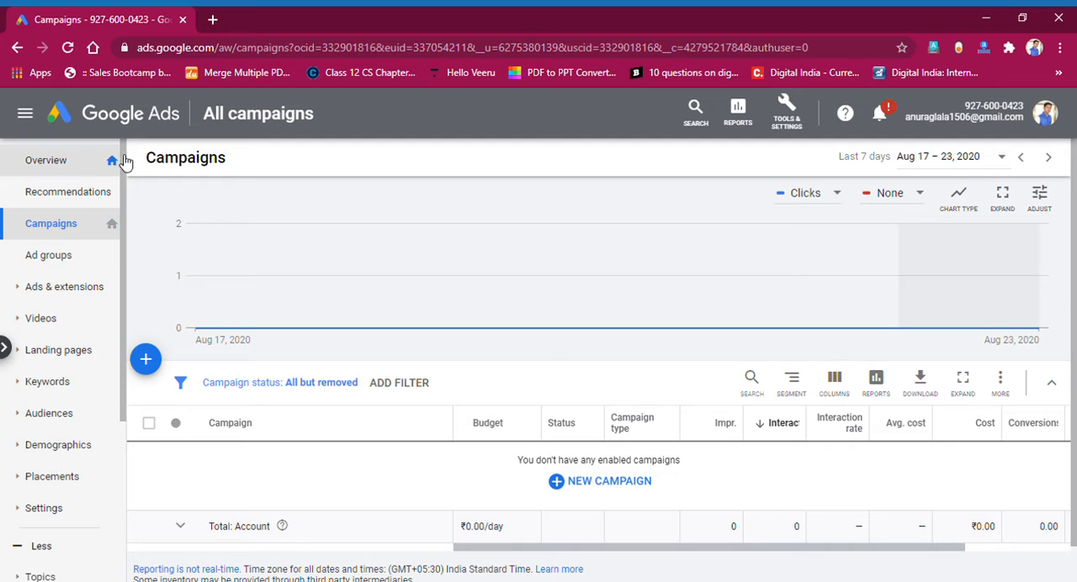
Start a new campaign and select Sales as its goal.
{"action": "left_click", "coordinate": [145, 362]}
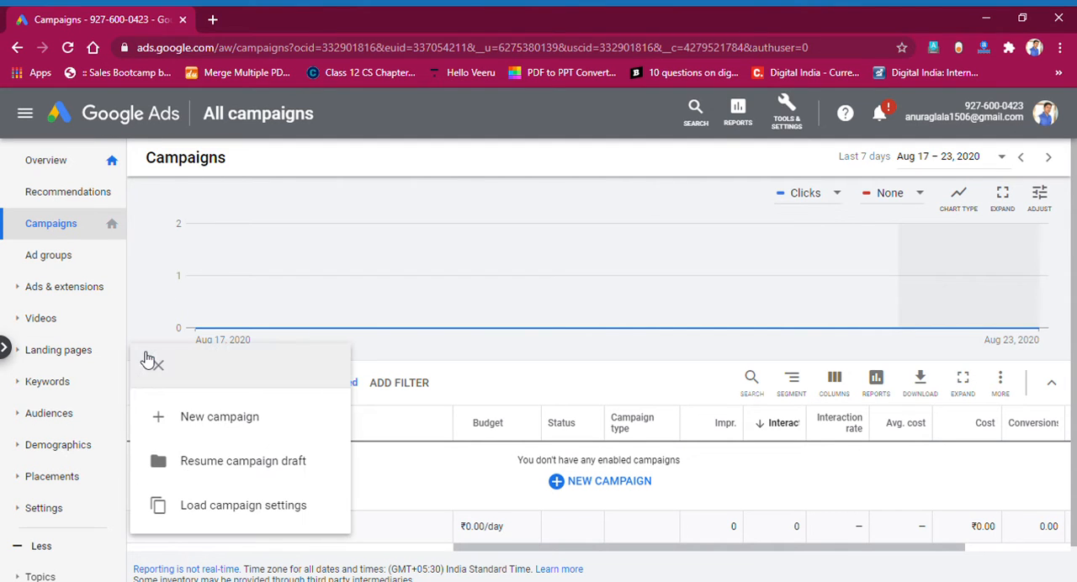
{"action": "left_click", "coordinate": [185, 420]}
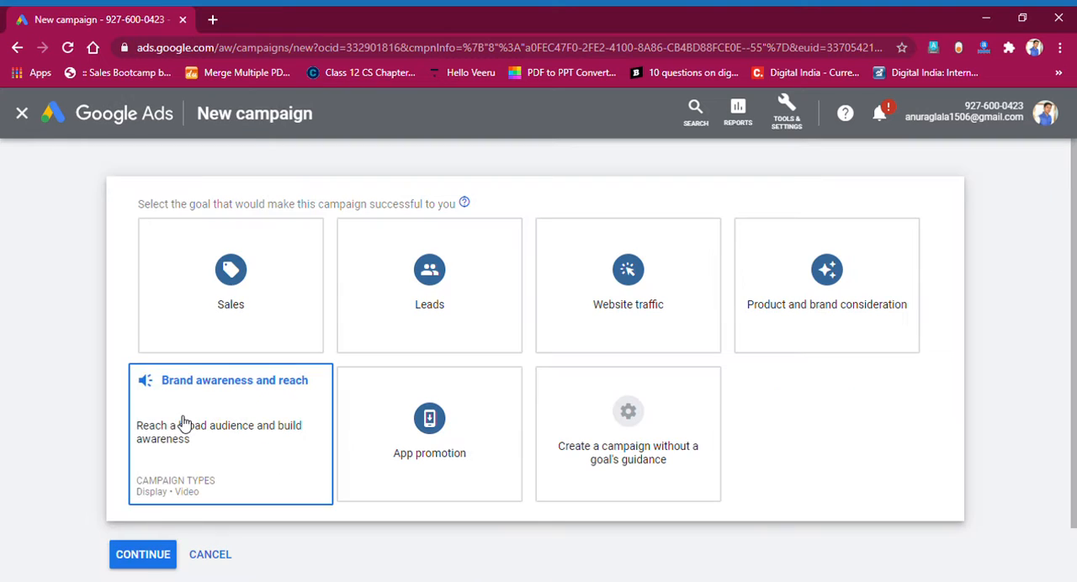
{"action": "left_click_drag", "start_coordinate": [175, 208], "coordinate": [359, 209]}
{"action": "left_click", "coordinate": [317, 210]}
{"action": "left_click", "coordinate": [355, 210]}
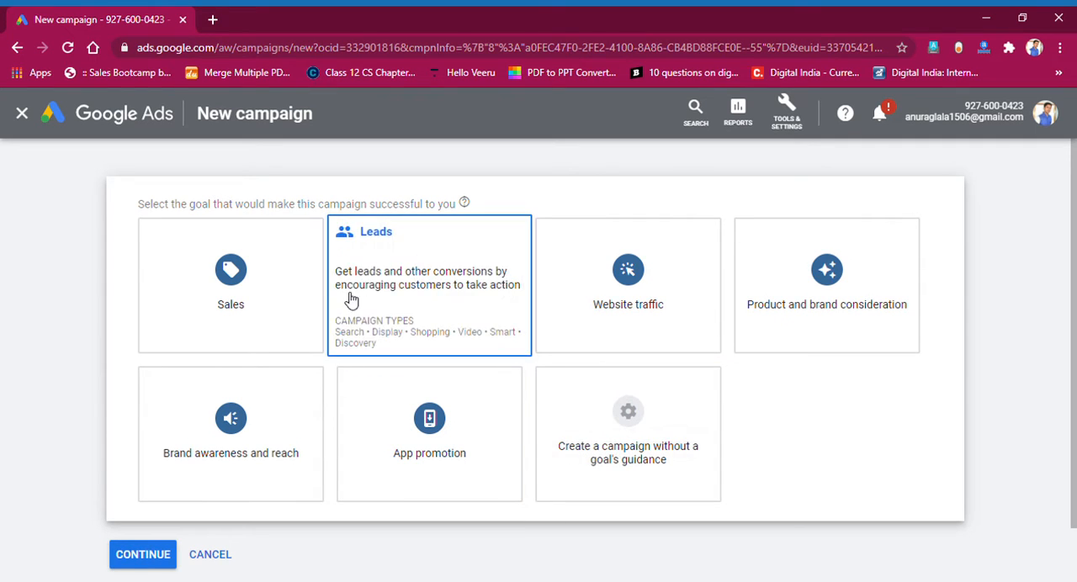
{"action": "left_click", "coordinate": [279, 296]}
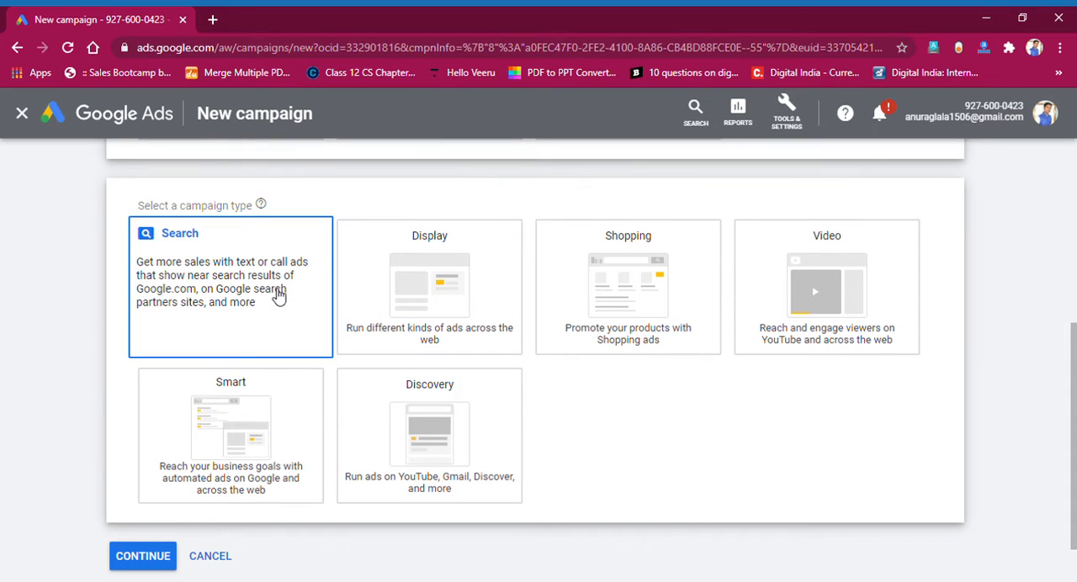
{"action": "left_click_drag", "start_coordinate": [191, 206], "coordinate": [224, 207]}
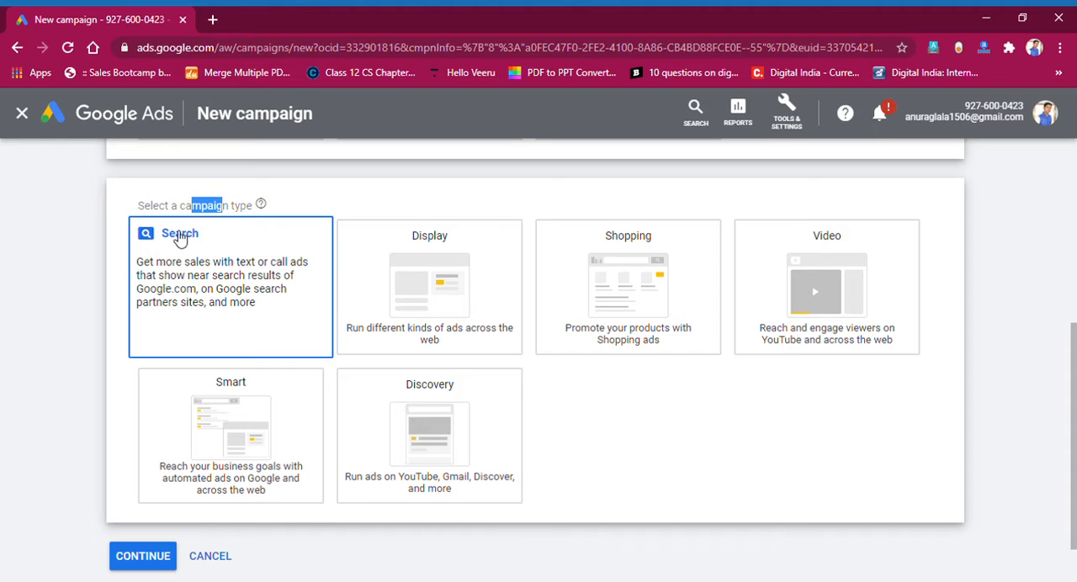
{"action": "left_click", "coordinate": [402, 328]}
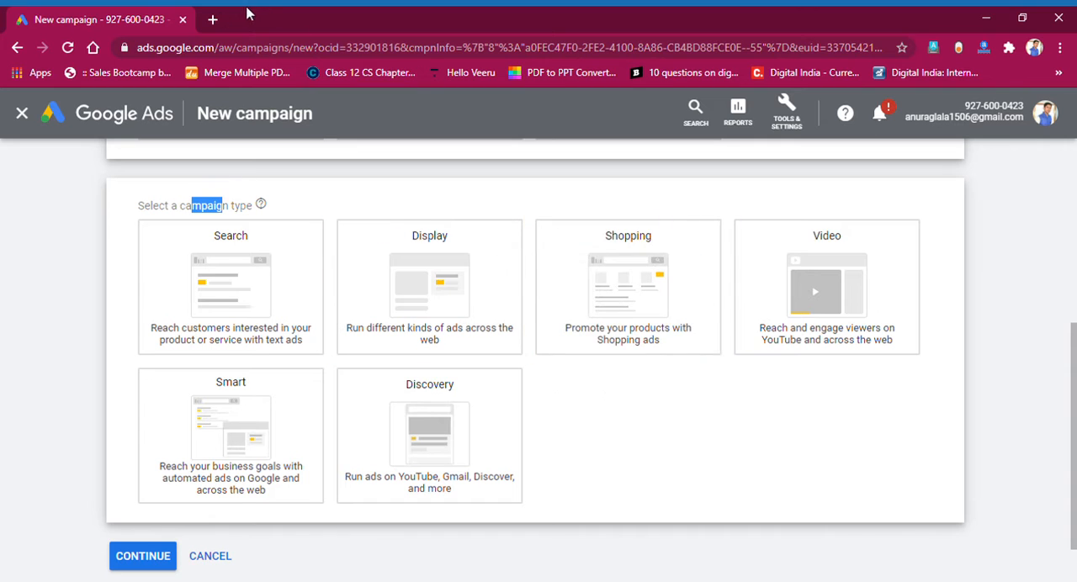
Search Google for "best laptops" in a new tab and examine the ads shown above the results.
{"action": "left_click", "coordinate": [212, 18]}
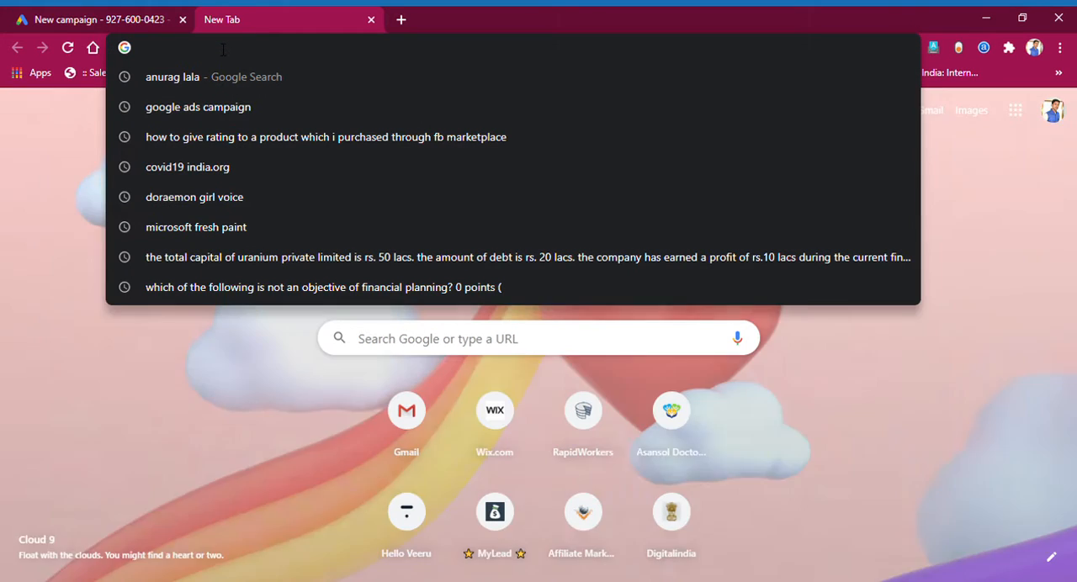
{"action": "type", "text": "best la"}
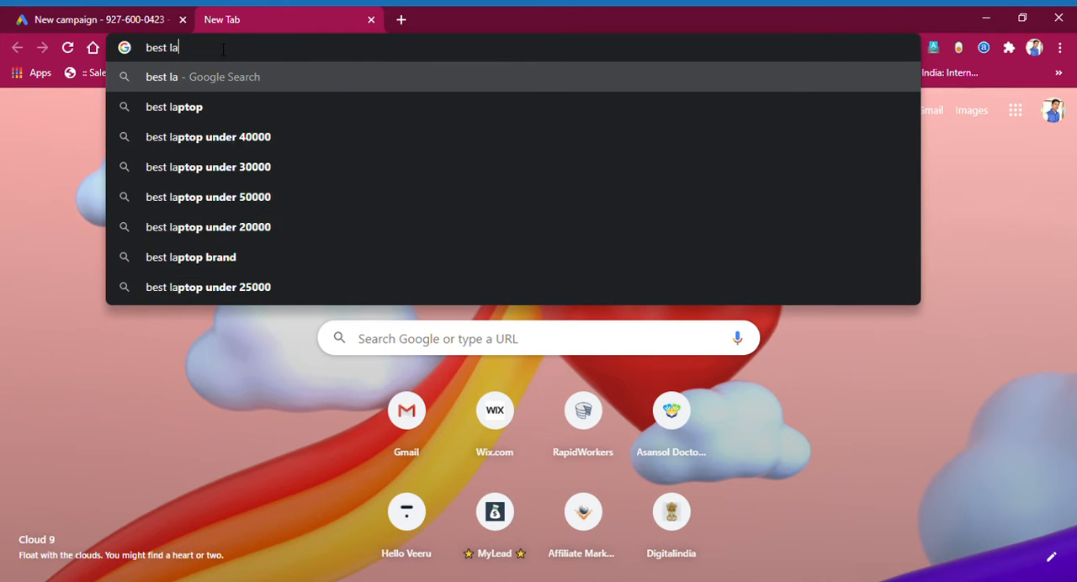
{"action": "type", "text": "ptops"}
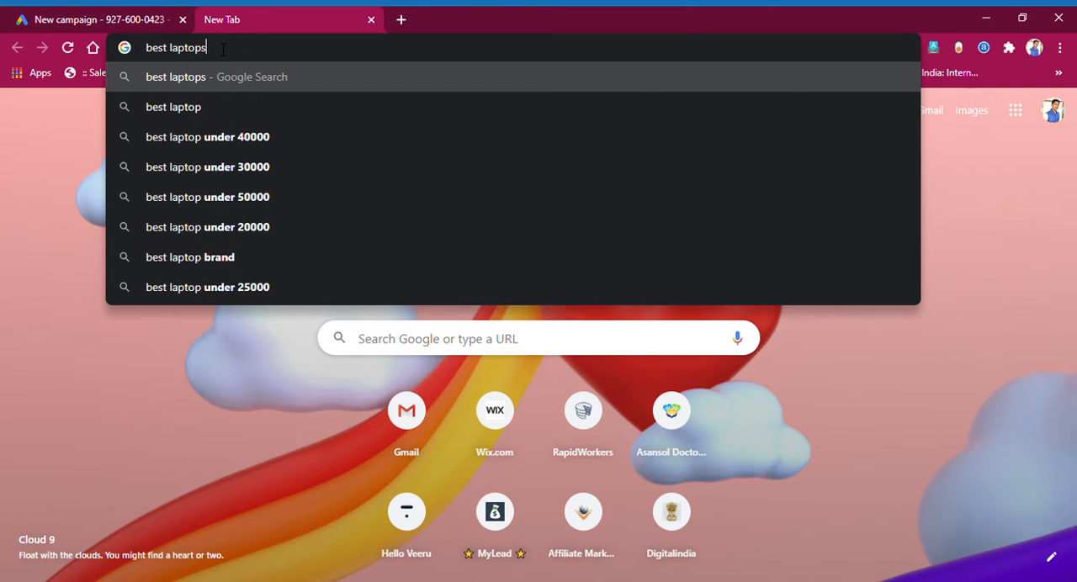
{"action": "key", "text": "Return"}
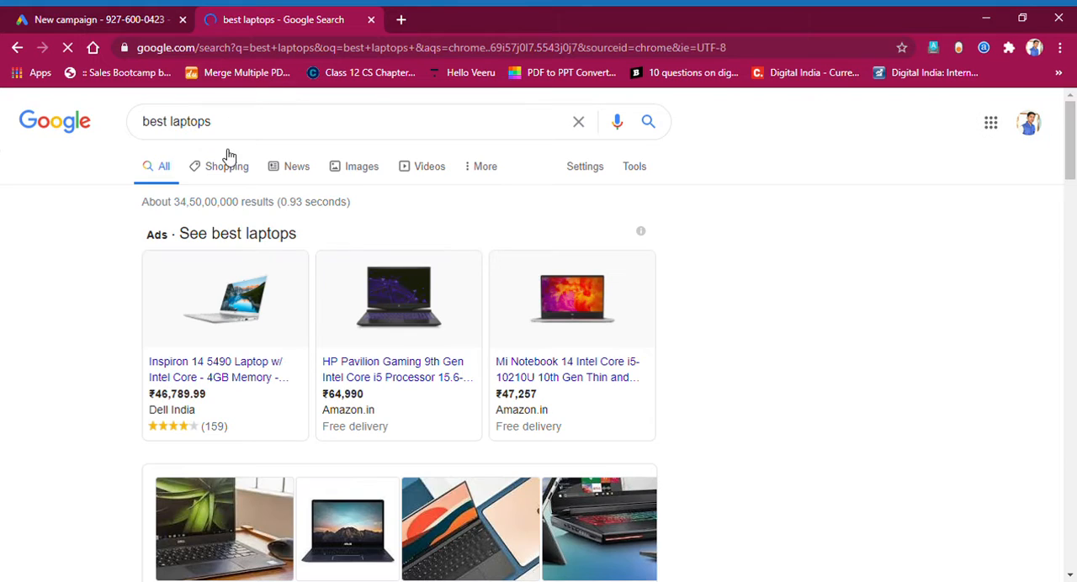
{"action": "left_click", "coordinate": [643, 235]}
{"action": "left_click", "coordinate": [645, 237]}
{"action": "left_click_drag", "start_coordinate": [145, 239], "coordinate": [322, 243]}
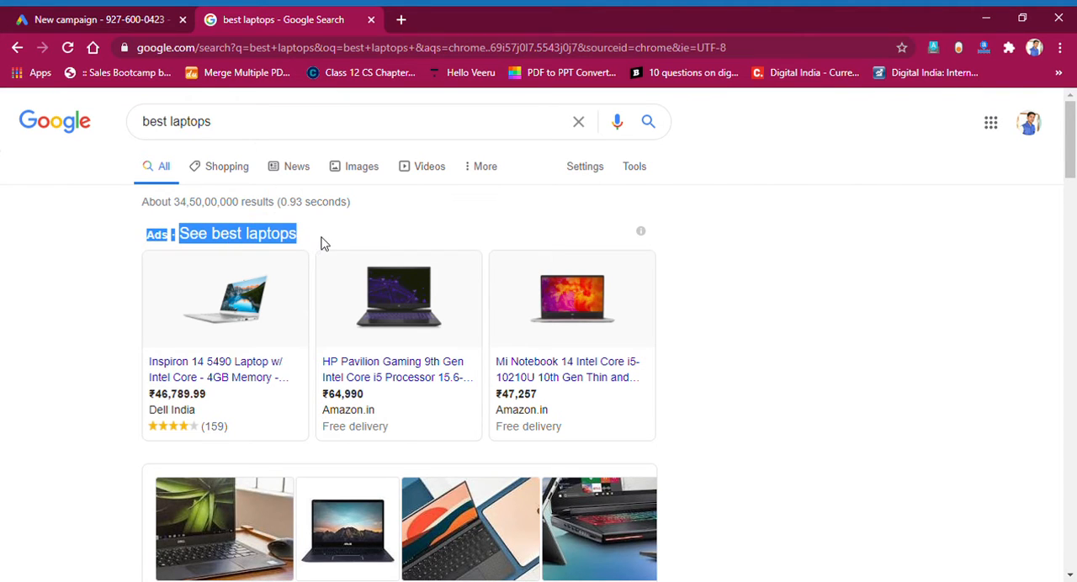
{"action": "left_click", "coordinate": [743, 266]}
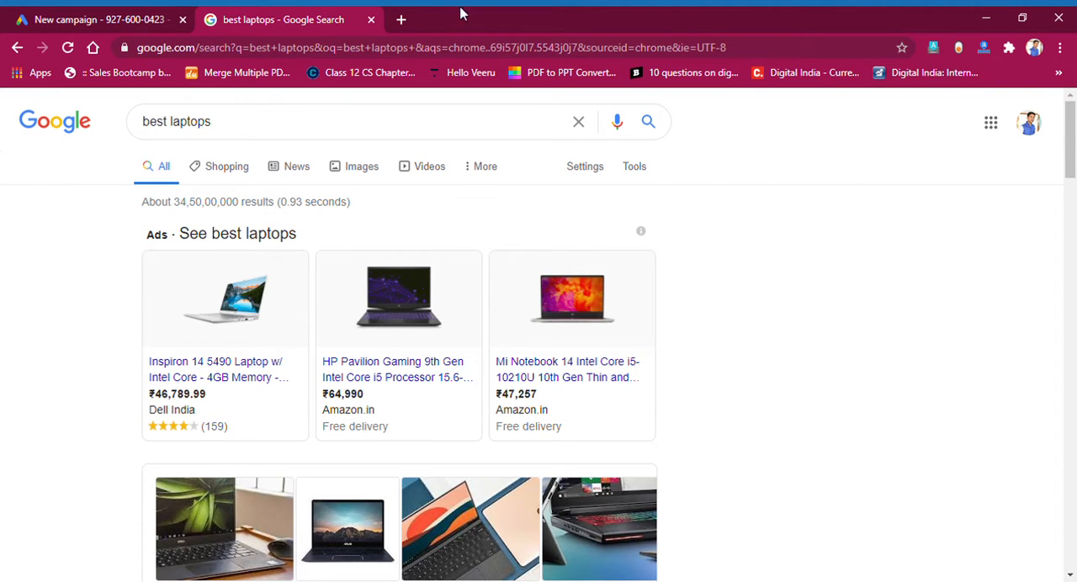
Return to the new campaign setup and select Search as the campaign type.
{"action": "left_click", "coordinate": [172, 14]}
{"action": "left_click", "coordinate": [193, 257]}
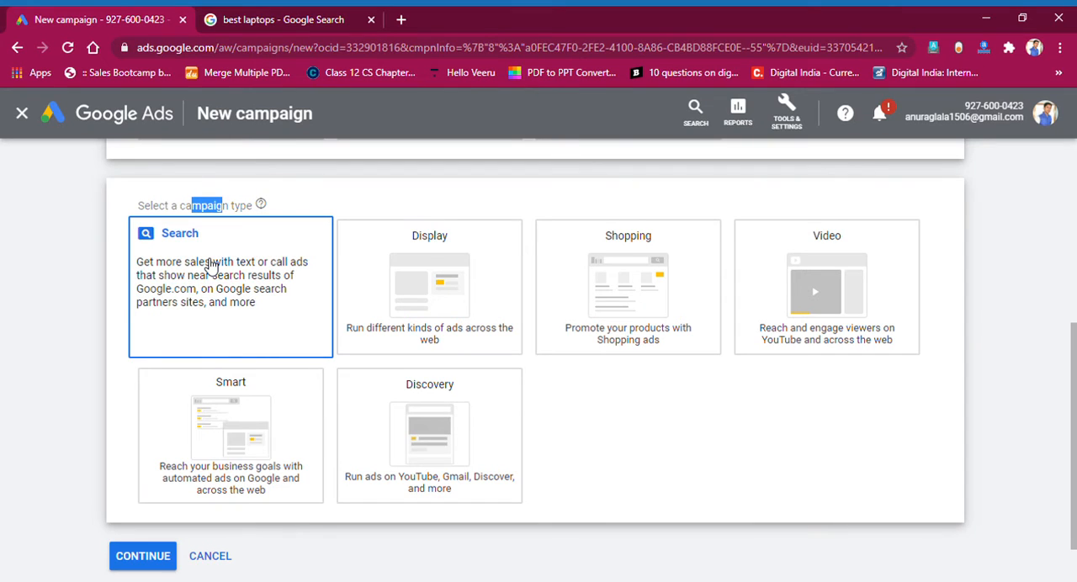
Look through the laptop search results and refine the Google query to "best laptops dell".
{"action": "left_click", "coordinate": [236, 19]}
{"action": "scroll", "coordinate": [277, 396], "scroll_direction": "down", "scroll_amount": 5}
{"action": "scroll", "coordinate": [259, 409], "scroll_direction": "down", "scroll_amount": 8}
{"action": "scroll", "coordinate": [277, 361], "scroll_direction": "up", "scroll_amount": 7}
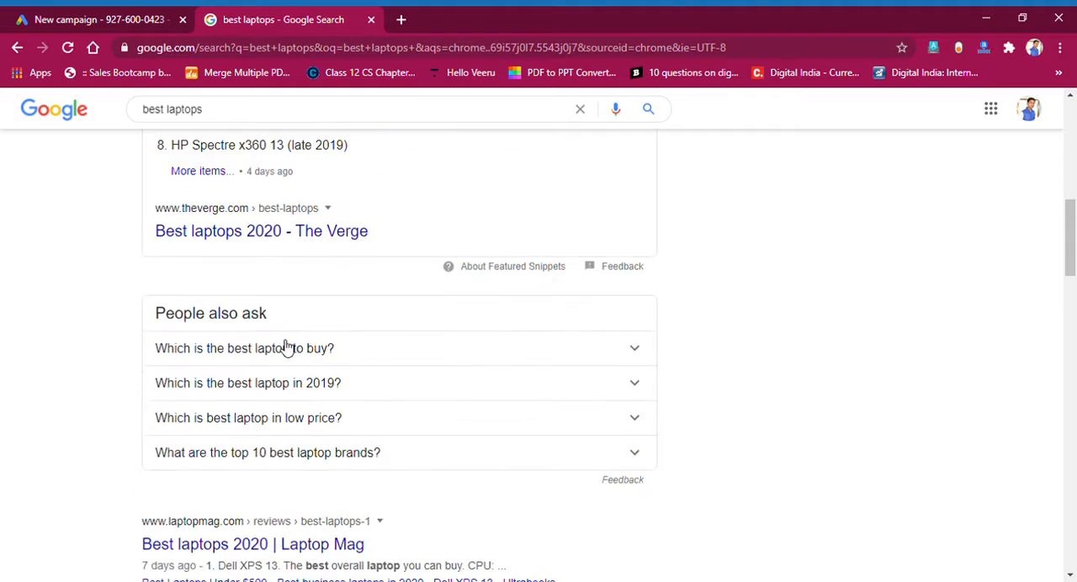
{"action": "scroll", "coordinate": [286, 348], "scroll_direction": "up", "scroll_amount": 6}
{"action": "left_click", "coordinate": [253, 132]}
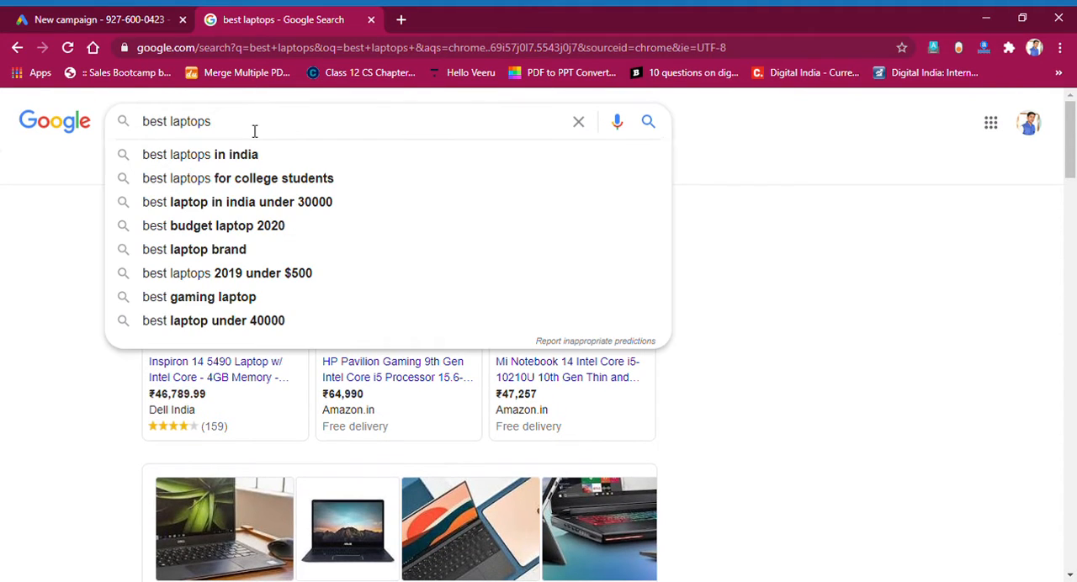
{"action": "type", "text": "dell"}
{"action": "key", "text": "Return"}
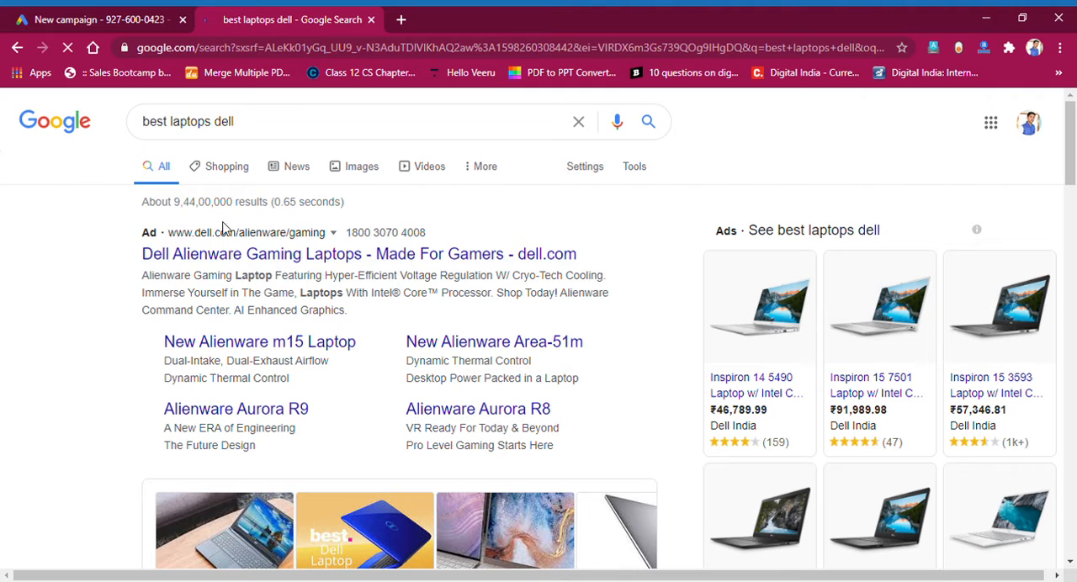
Go back to the new campaign setup and review the available campaign types.
{"action": "left_click", "coordinate": [87, 15]}
{"action": "scroll", "coordinate": [582, 344], "scroll_direction": "up", "scroll_amount": 6}
{"action": "scroll", "coordinate": [534, 305], "scroll_direction": "down", "scroll_amount": 3}
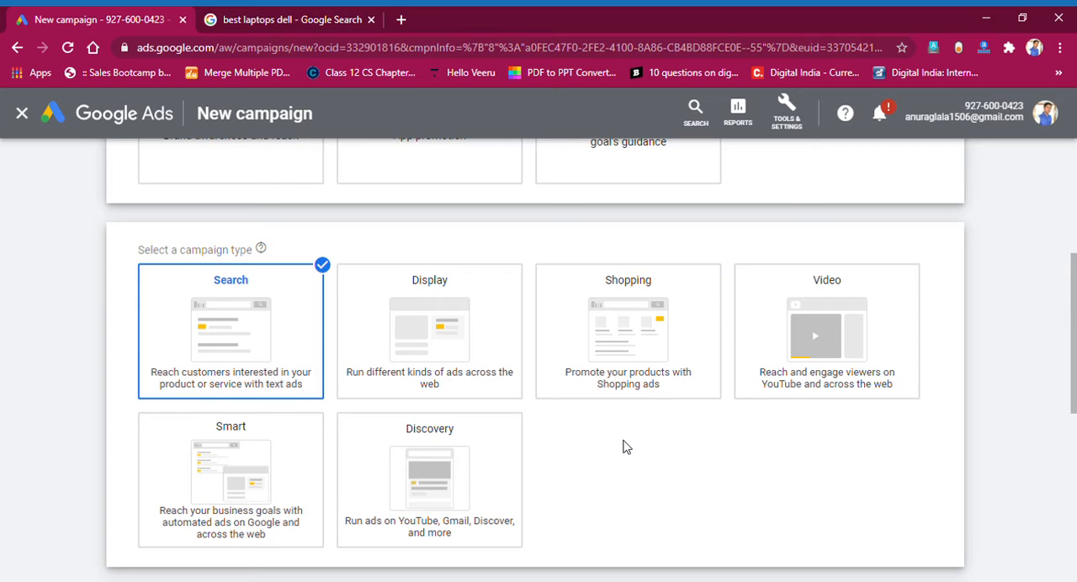
Examine the product ads and the Alienware text ad in the Dell laptop results, and return to the campaign setup.
{"action": "left_click", "coordinate": [349, 26]}
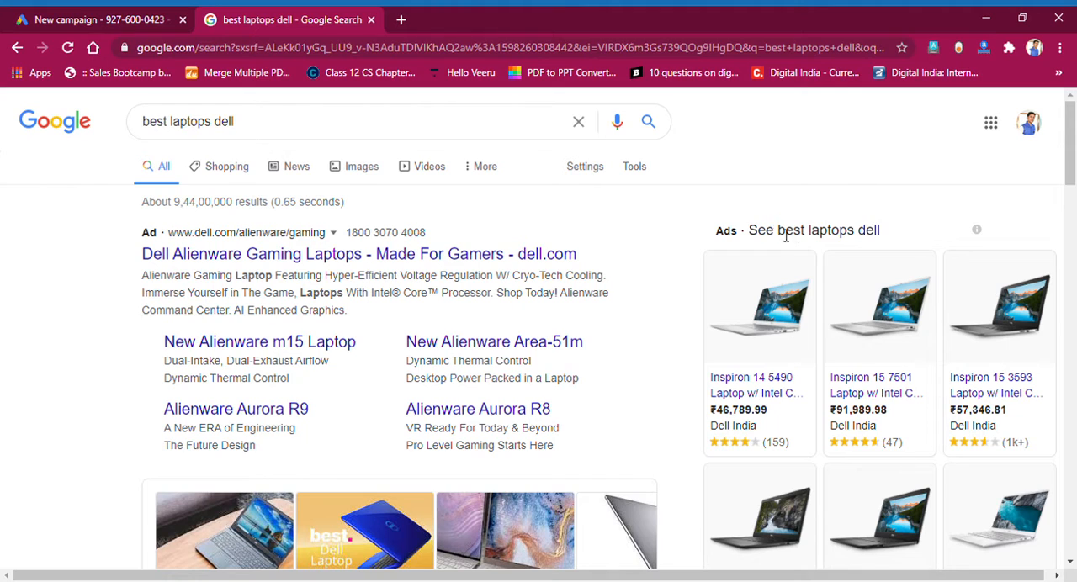
{"action": "left_click_drag", "start_coordinate": [764, 236], "coordinate": [888, 235]}
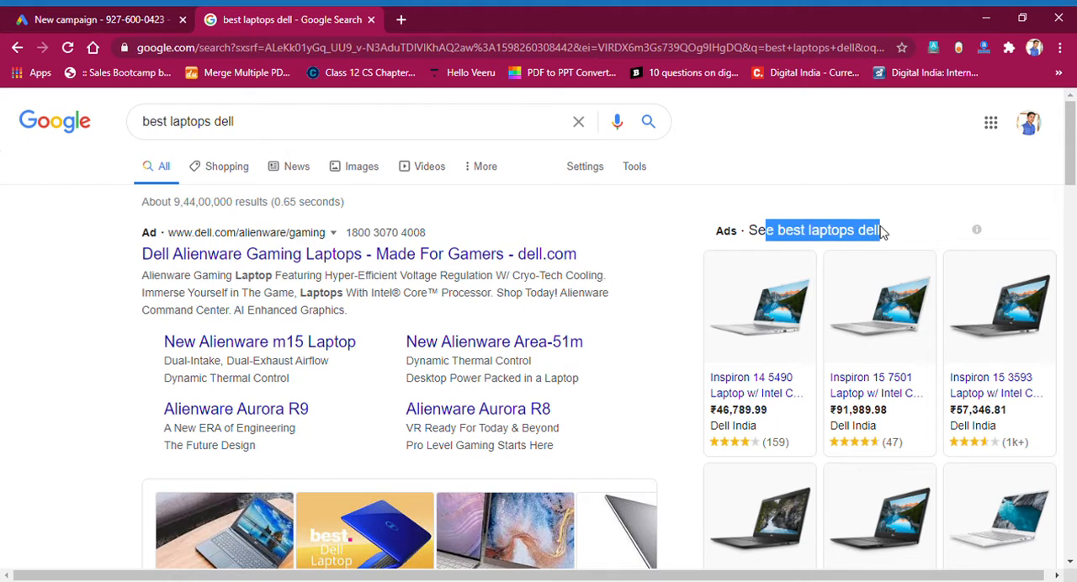
{"action": "left_click_drag", "start_coordinate": [809, 236], "coordinate": [882, 236]}
{"action": "left_click", "coordinate": [882, 236]}
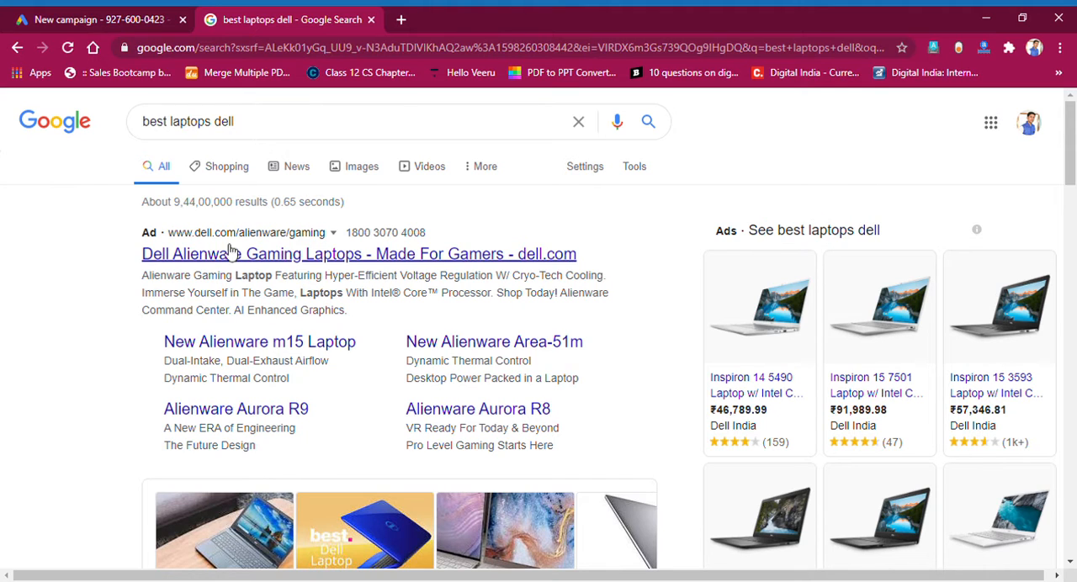
{"action": "left_click_drag", "start_coordinate": [148, 275], "coordinate": [367, 278]}
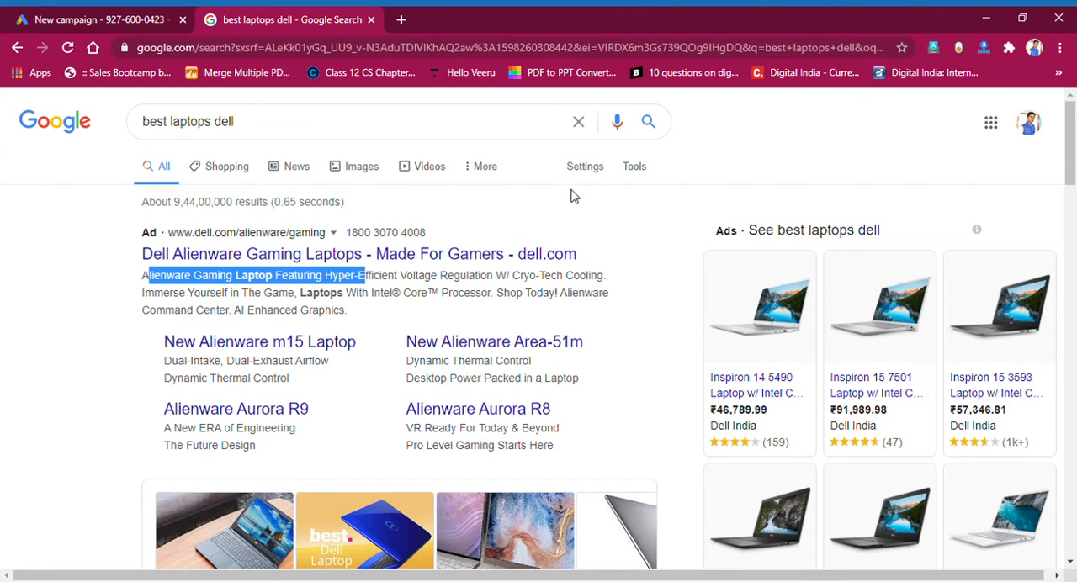
{"action": "left_click", "coordinate": [615, 227]}
{"action": "left_click", "coordinate": [126, 18]}
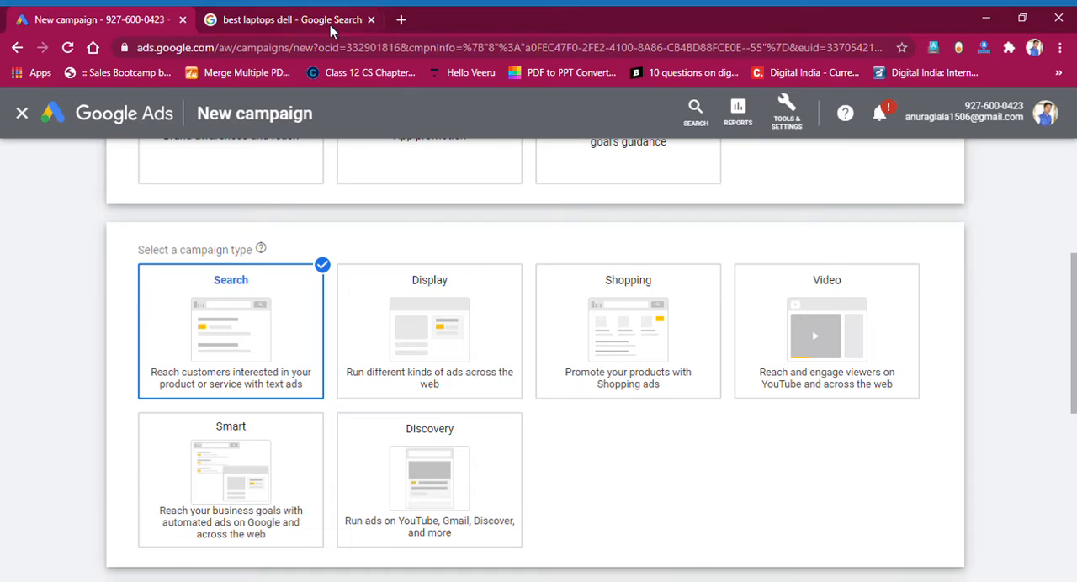
Close the Google laptop results page and look over the campaign types and the ways to reach the goal.
{"action": "left_click", "coordinate": [371, 20]}
{"action": "scroll", "coordinate": [216, 344], "scroll_direction": "down", "scroll_amount": 3}
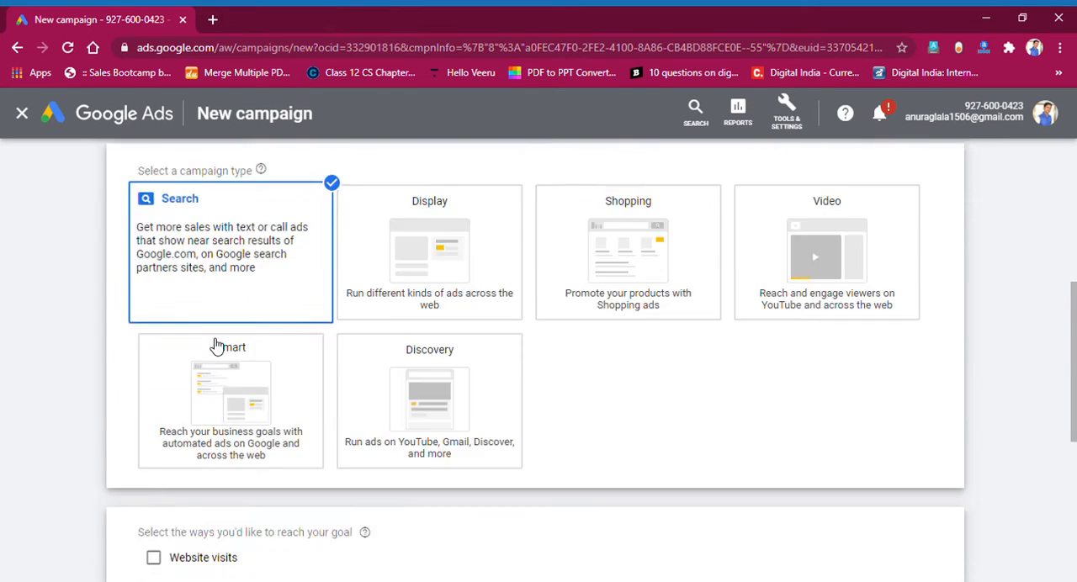
{"action": "scroll", "coordinate": [227, 217], "scroll_direction": "up", "scroll_amount": 3}
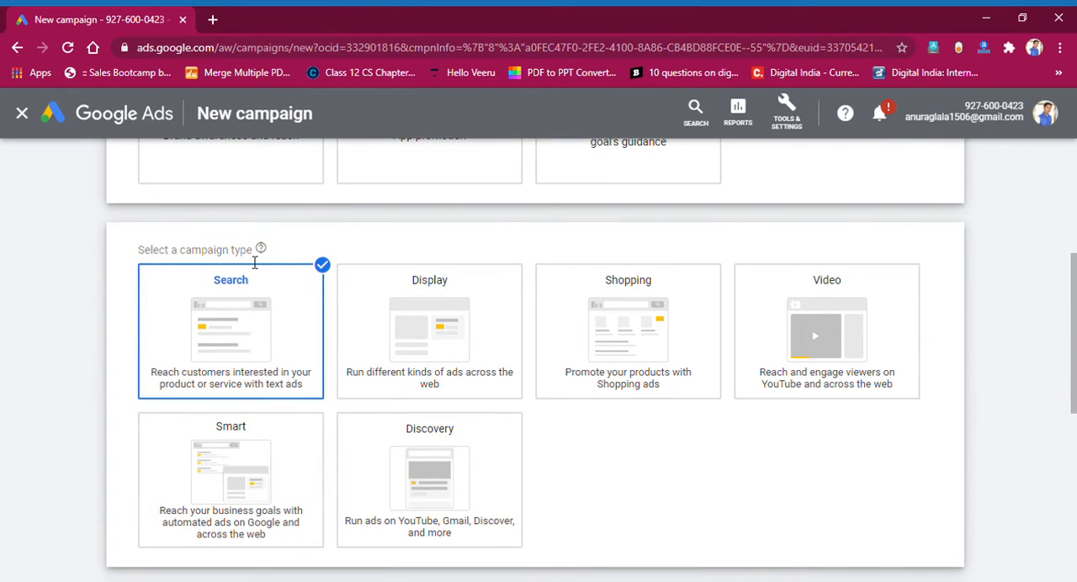
{"action": "scroll", "coordinate": [244, 286], "scroll_direction": "down", "scroll_amount": 3}
{"action": "left_click_drag", "start_coordinate": [170, 383], "coordinate": [307, 382]}
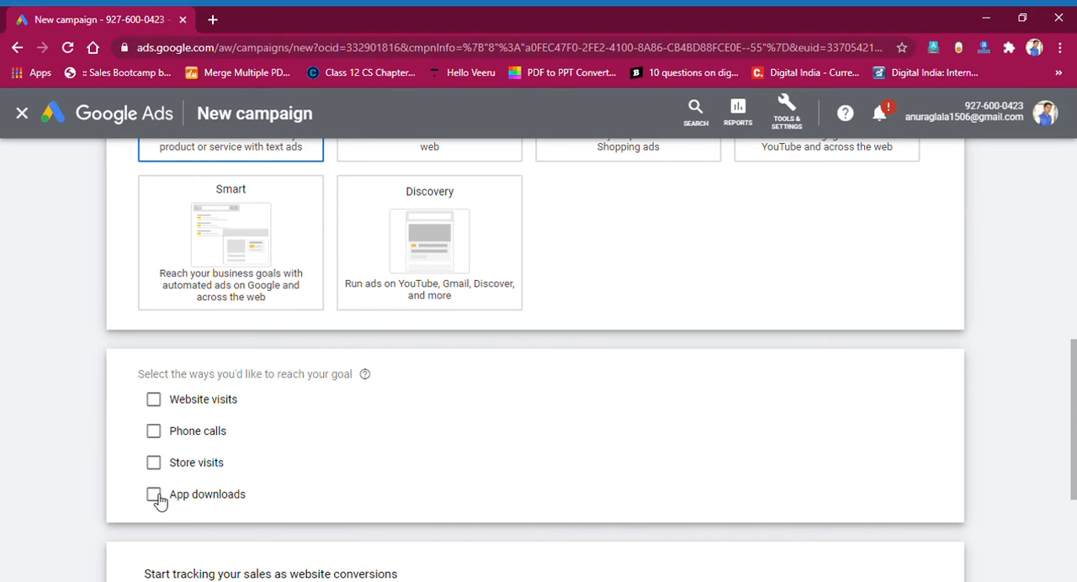
{"action": "left_click", "coordinate": [154, 400]}
{"action": "left_click", "coordinate": [262, 433]}
{"action": "type", "text": "www.asans"}
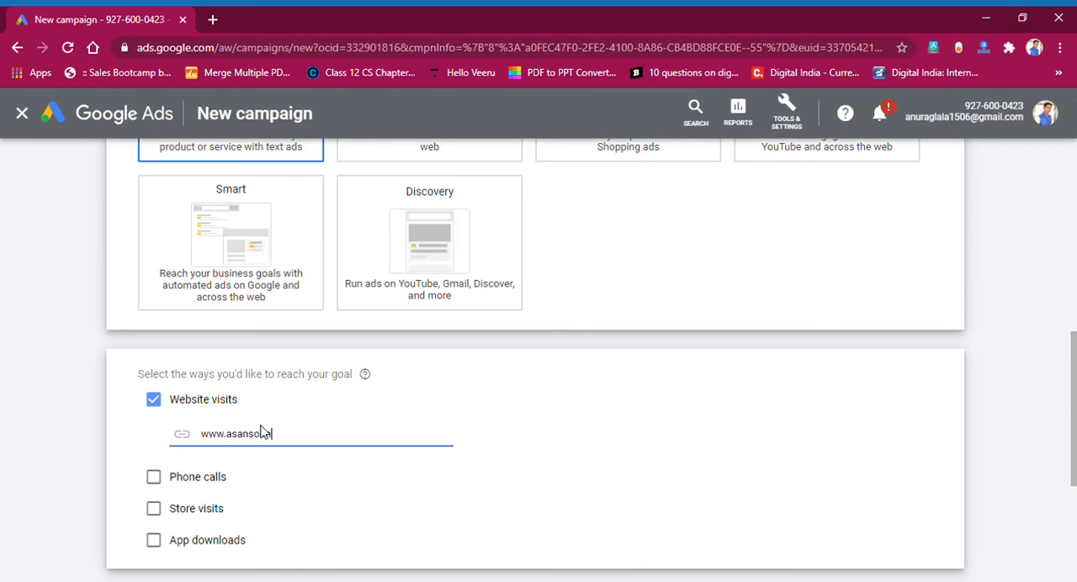
{"action": "type", "text": "olmedio"}
{"action": "key", "text": "BackSpace"}
{"action": "type", "text": "calhub.com"}
Continue to the campaign settings and start a new campaign instead of resuming the saved draft.
{"action": "scroll", "coordinate": [92, 428], "scroll_direction": "down", "scroll_amount": 3}
{"action": "left_click", "coordinate": [179, 495]}
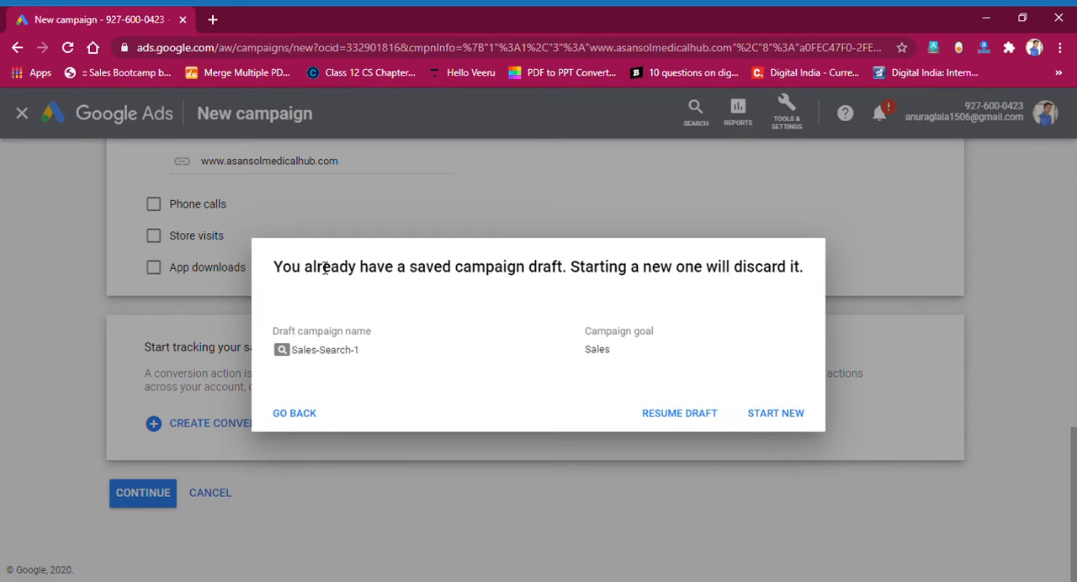
{"action": "left_click", "coordinate": [772, 413]}
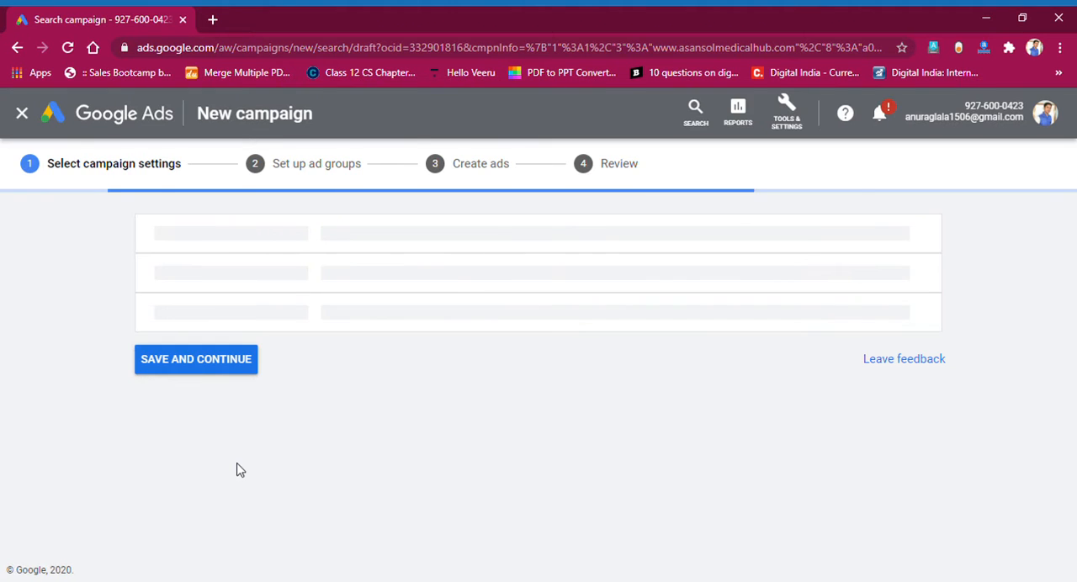
Examine the campaign name and the Search Network and Display Network options in the general settings.
{"action": "left_click_drag", "start_coordinate": [202, 348], "coordinate": [354, 356]}
{"action": "left_click", "coordinate": [392, 348]}
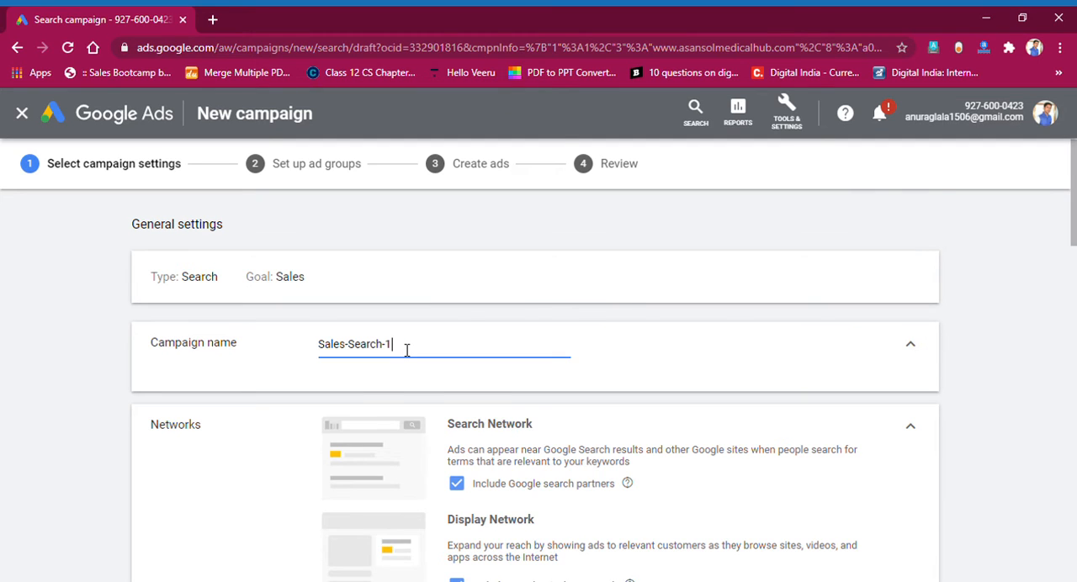
{"action": "scroll", "coordinate": [406, 350], "scroll_direction": "down", "scroll_amount": 2}
{"action": "left_click_drag", "start_coordinate": [467, 267], "coordinate": [515, 269]}
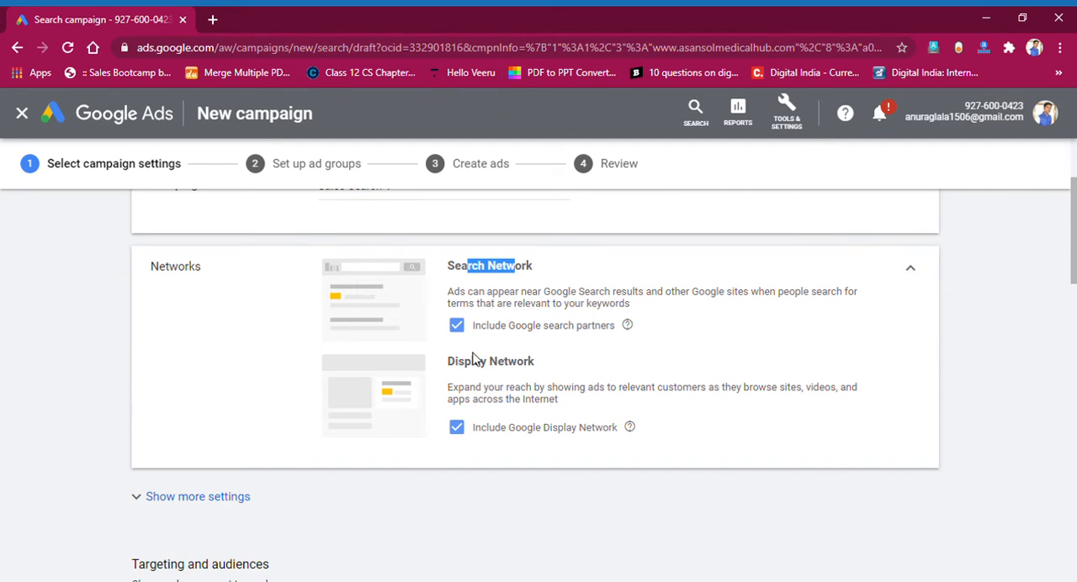
{"action": "left_click_drag", "start_coordinate": [479, 368], "coordinate": [538, 373]}
{"action": "left_click", "coordinate": [501, 385]}
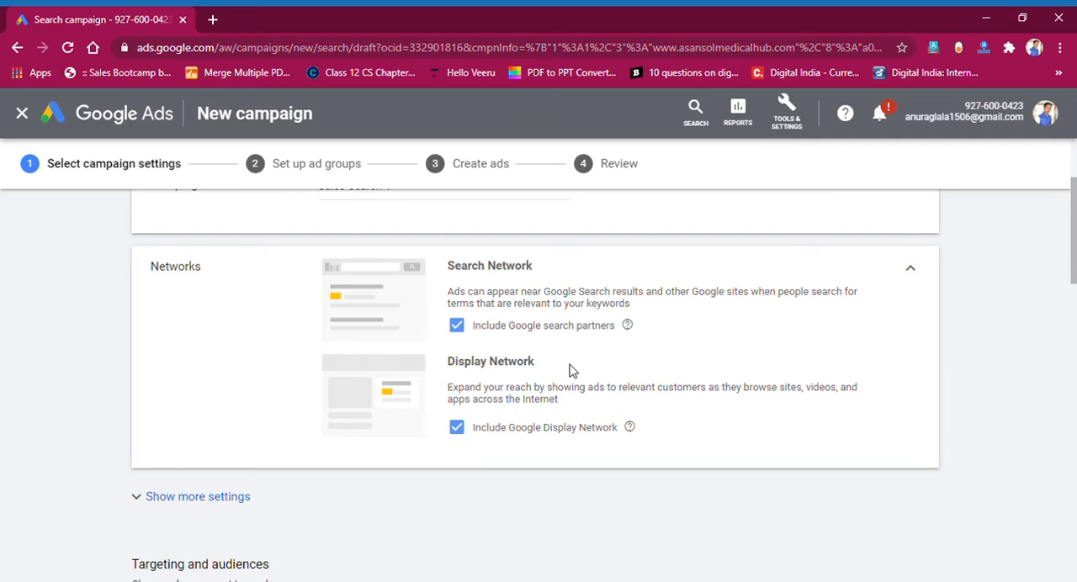
Exclude the Google Display Network from the campaign and expand the additional general settings.
{"action": "left_click", "coordinate": [466, 430]}
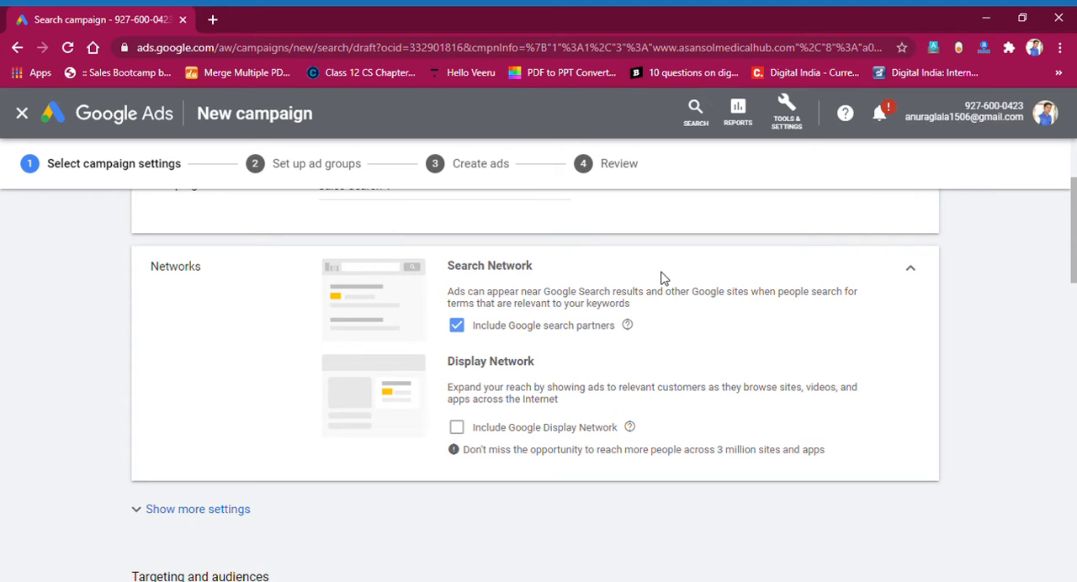
{"action": "left_click_drag", "start_coordinate": [490, 455], "coordinate": [533, 457]}
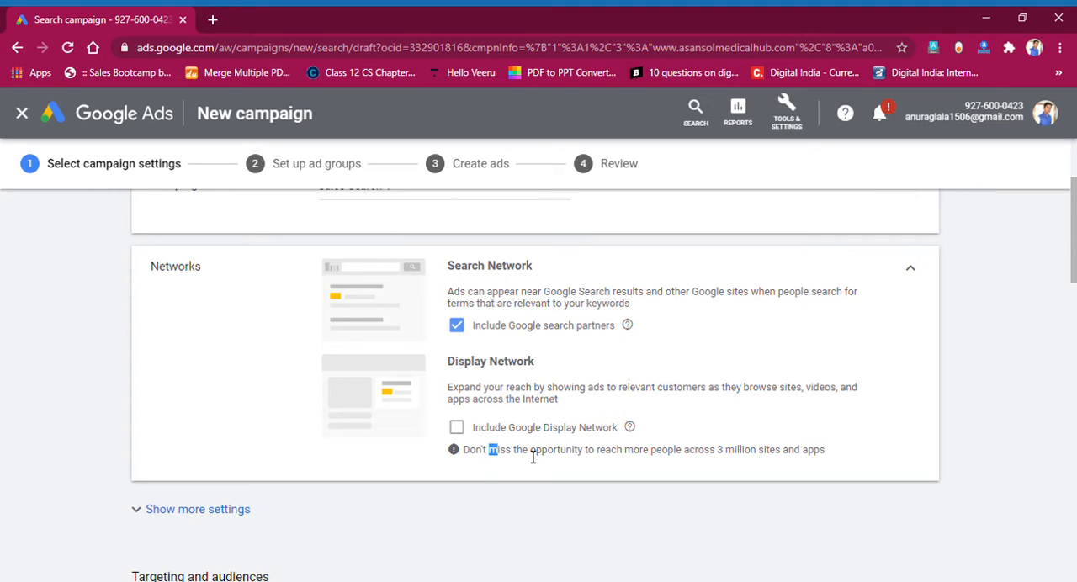
{"action": "left_click", "coordinate": [578, 464]}
{"action": "scroll", "coordinate": [465, 450], "scroll_direction": "down", "scroll_amount": 2}
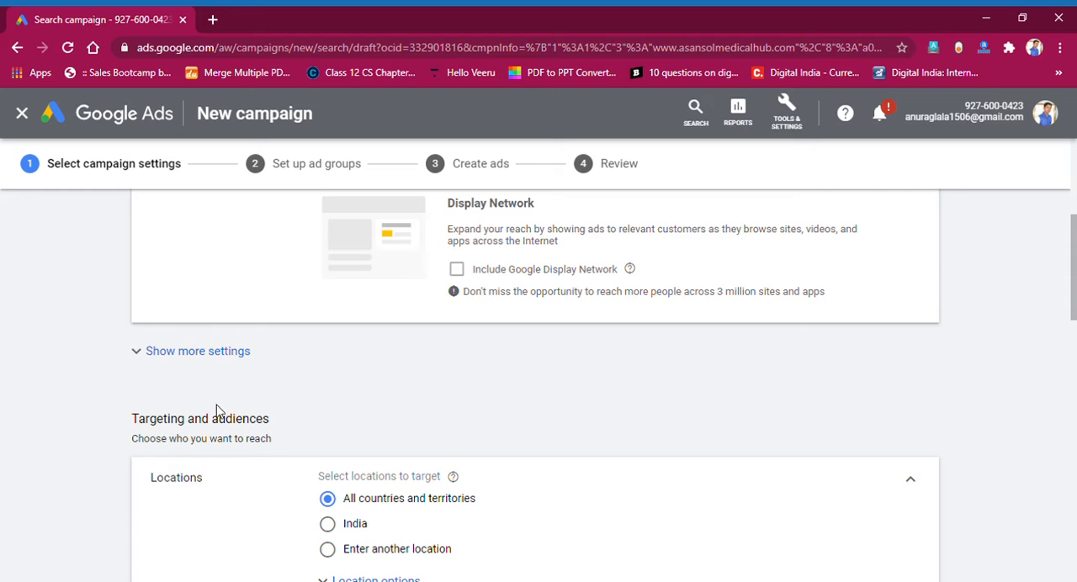
{"action": "left_click", "coordinate": [204, 358]}
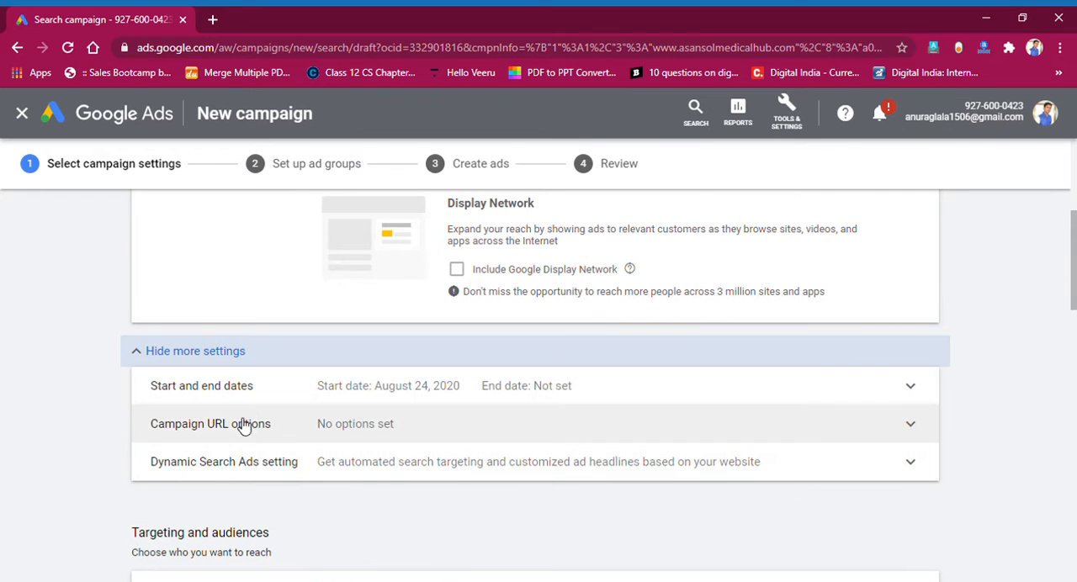
Target a custom location for the campaign: the city of Asansol, West Bengal, India.
{"action": "scroll", "coordinate": [288, 455], "scroll_direction": "down", "scroll_amount": 3}
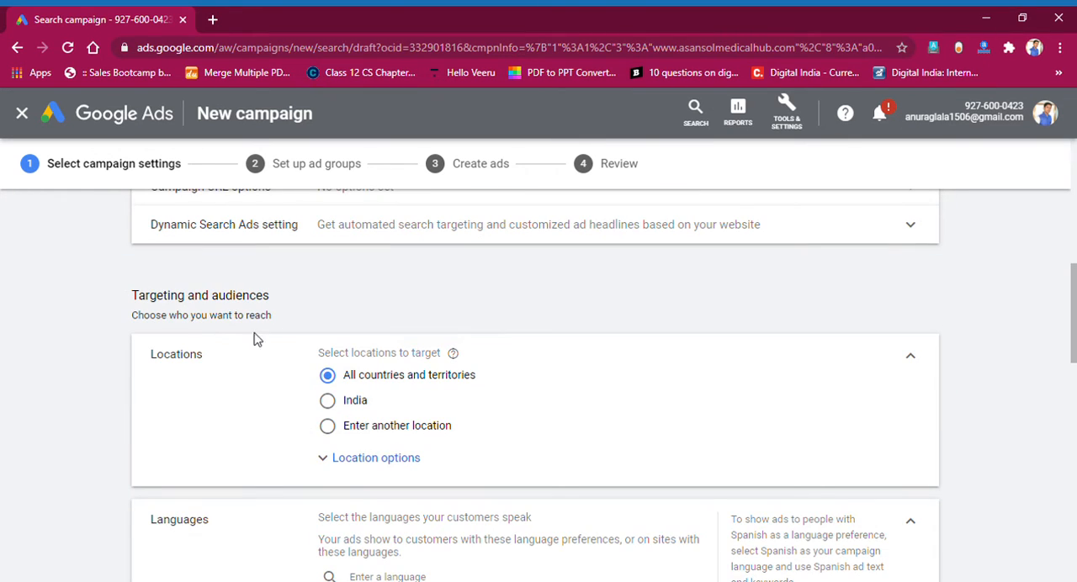
{"action": "left_click_drag", "start_coordinate": [164, 296], "coordinate": [271, 297]}
{"action": "left_click", "coordinate": [273, 297]}
{"action": "left_click", "coordinate": [329, 403]}
{"action": "left_click", "coordinate": [337, 431]}
{"action": "left_click", "coordinate": [423, 469]}
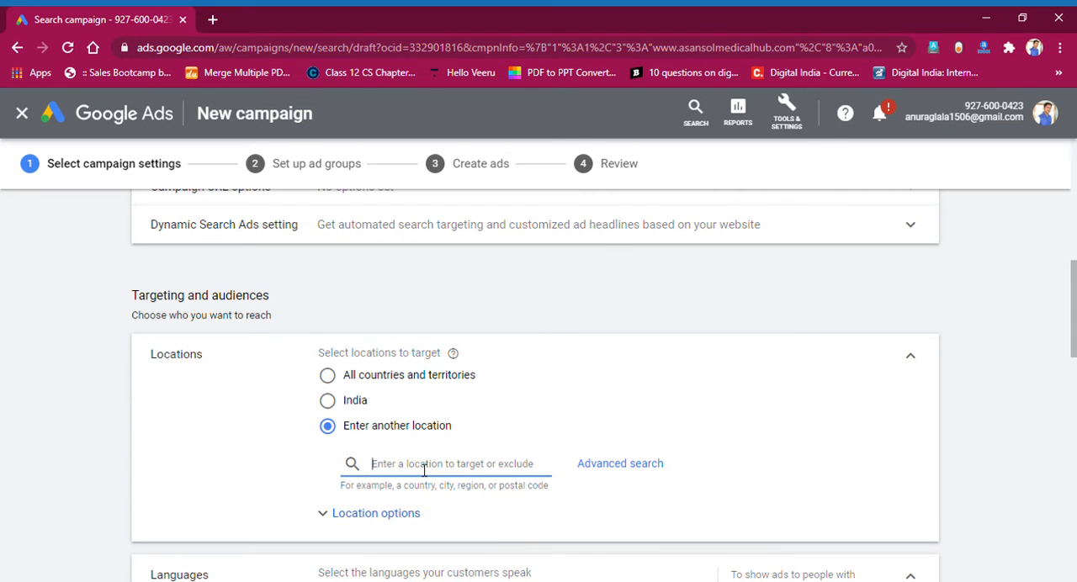
{"action": "type", "text": "asansol"}
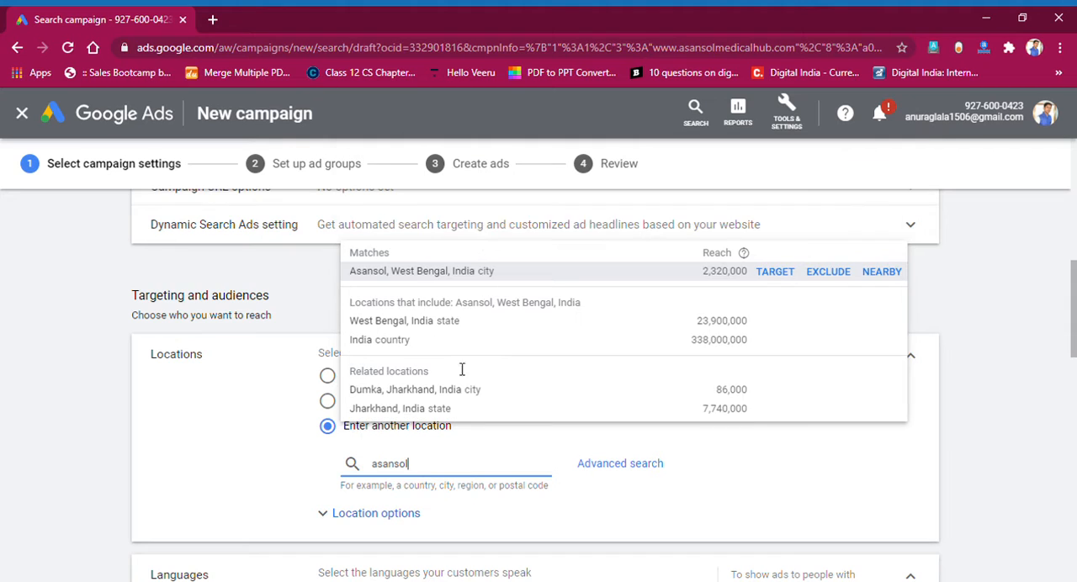
{"action": "left_click", "coordinate": [428, 278]}
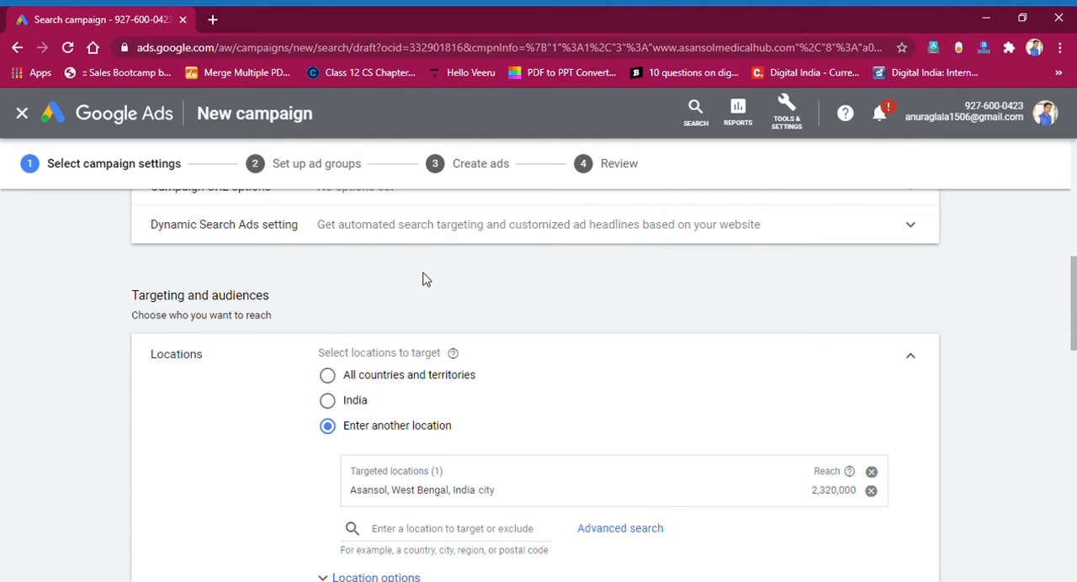
Examine the language settings and the audience selection, and recheck the targeted location.
{"action": "scroll", "coordinate": [424, 279], "scroll_direction": "down", "scroll_amount": 2}
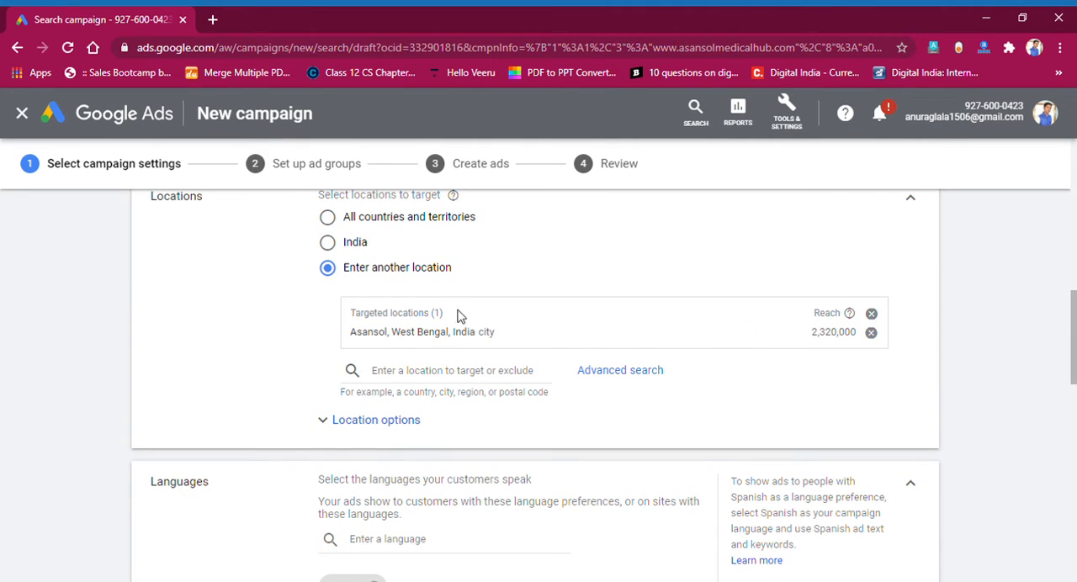
{"action": "scroll", "coordinate": [380, 316], "scroll_direction": "down", "scroll_amount": 2}
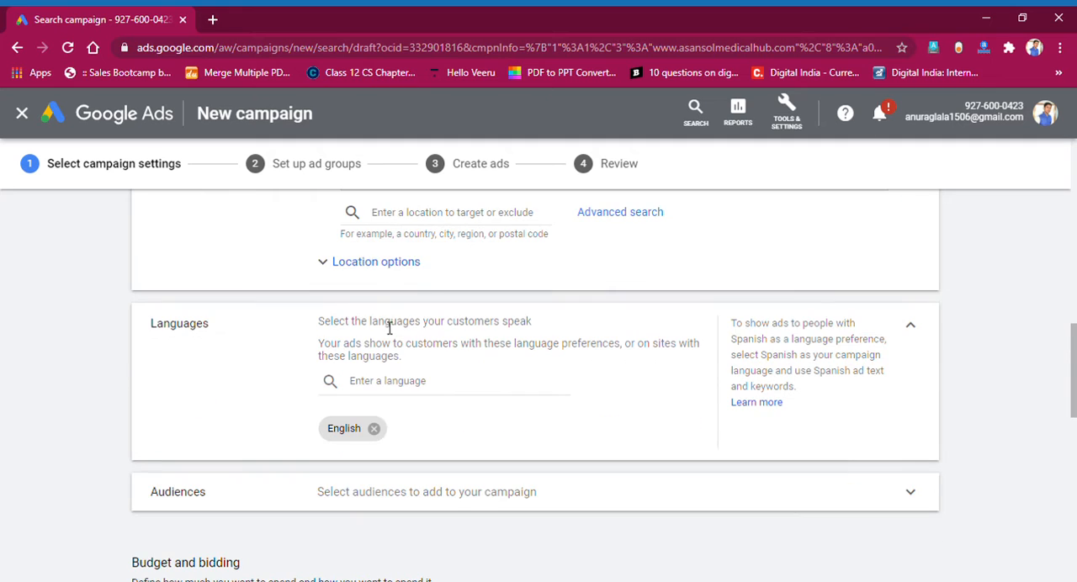
{"action": "scroll", "coordinate": [438, 270], "scroll_direction": "up", "scroll_amount": 1}
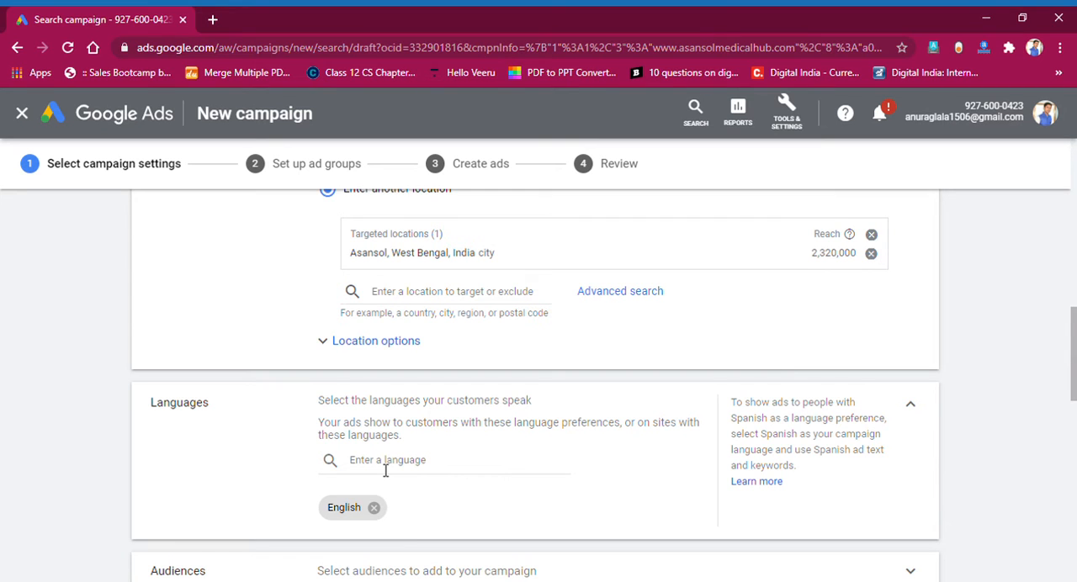
{"action": "scroll", "coordinate": [386, 471], "scroll_direction": "down", "scroll_amount": 2}
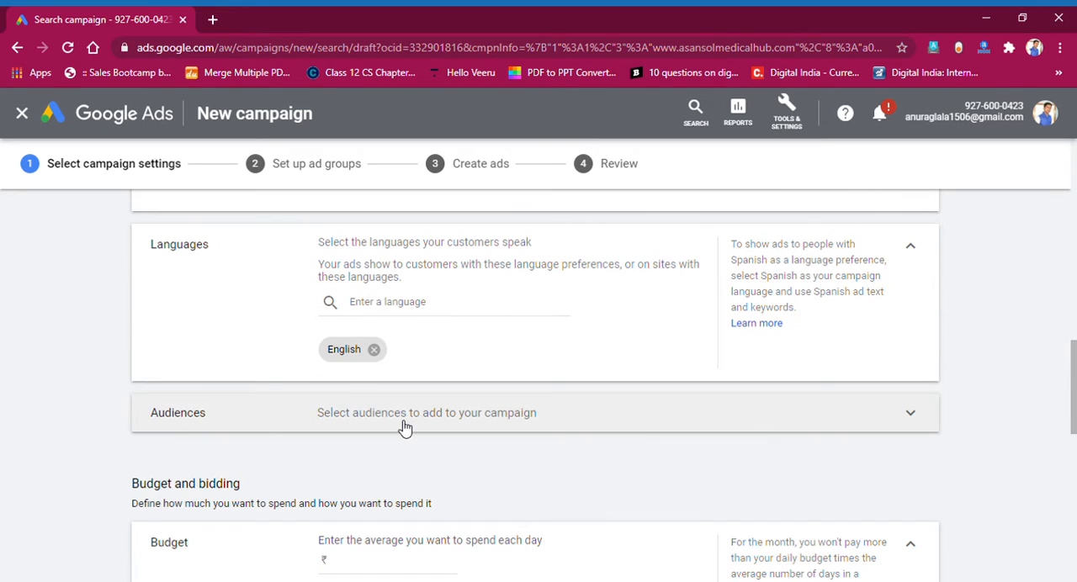
{"action": "left_click", "coordinate": [405, 416]}
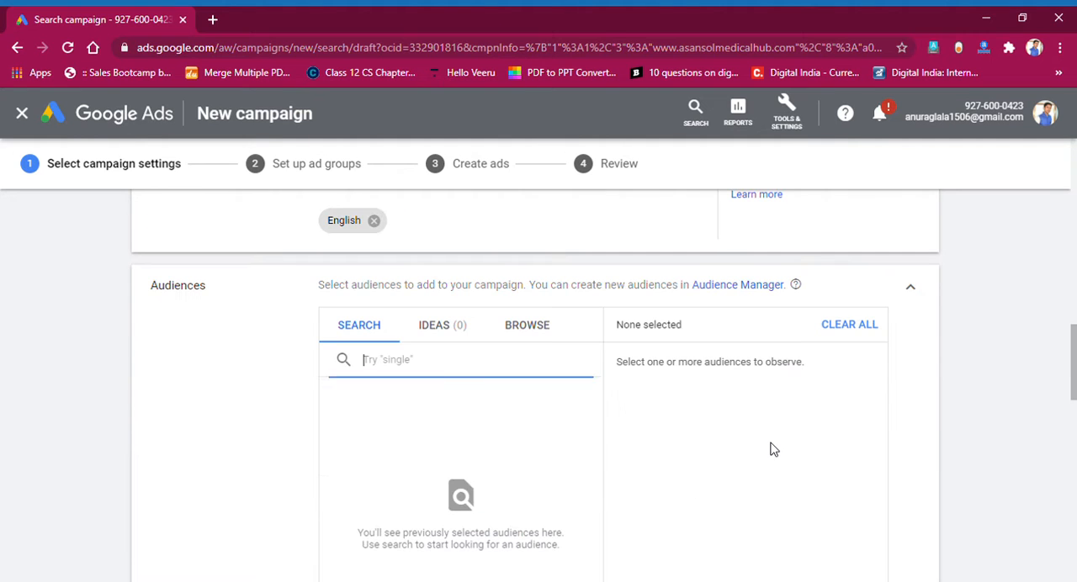
{"action": "left_click", "coordinate": [914, 299]}
{"action": "scroll", "coordinate": [577, 340], "scroll_direction": "up", "scroll_amount": 6}
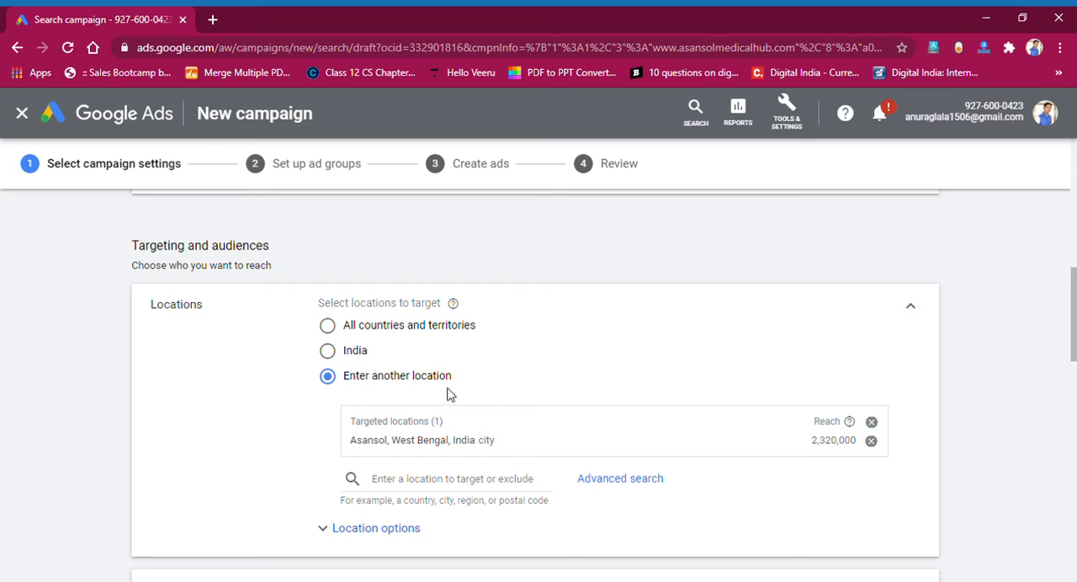
{"action": "scroll", "coordinate": [458, 465], "scroll_direction": "down", "scroll_amount": 7}
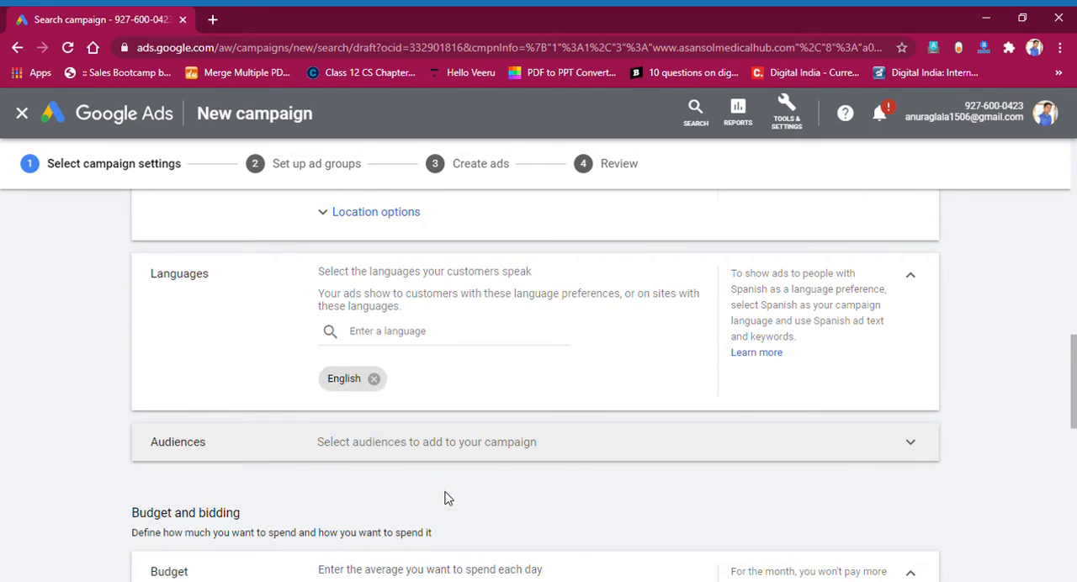
Set the campaign's average daily budget to ₹100.00.
{"action": "left_click_drag", "start_coordinate": [329, 336], "coordinate": [532, 342]}
{"action": "left_click", "coordinate": [488, 369]}
{"action": "left_click", "coordinate": [383, 361]}
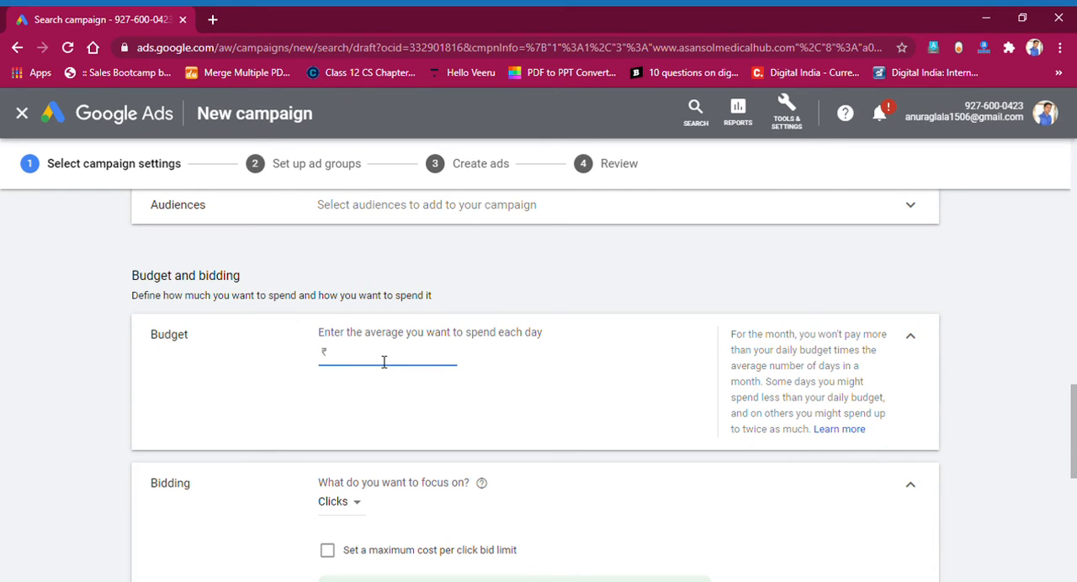
{"action": "left_click", "coordinate": [378, 408]}
Go through the bidding focus options and choose Clicks.
{"action": "scroll", "coordinate": [378, 409], "scroll_direction": "down", "scroll_amount": 2}
{"action": "left_click", "coordinate": [353, 348]}
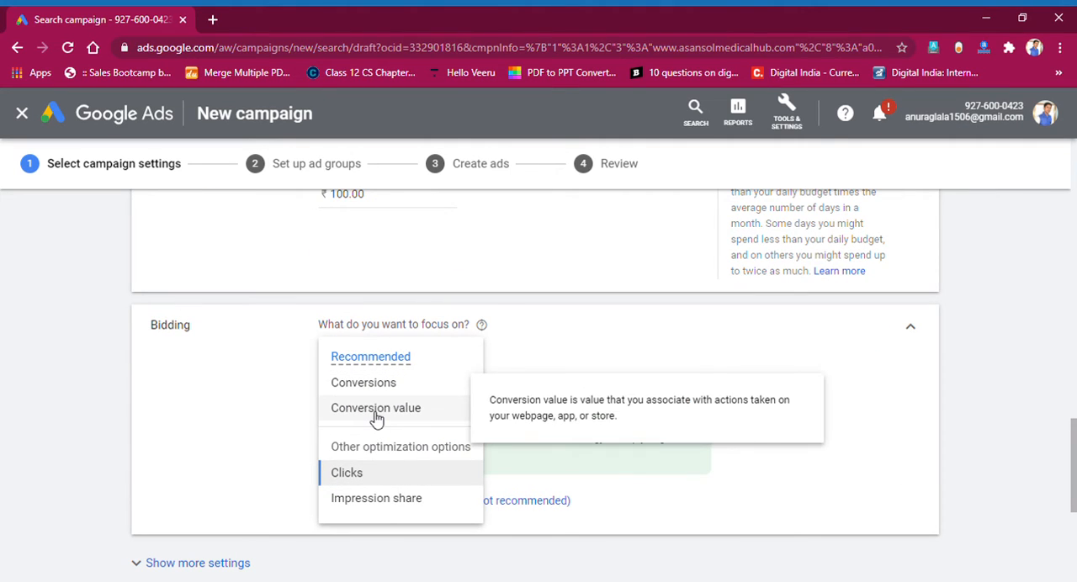
{"action": "left_click", "coordinate": [349, 475]}
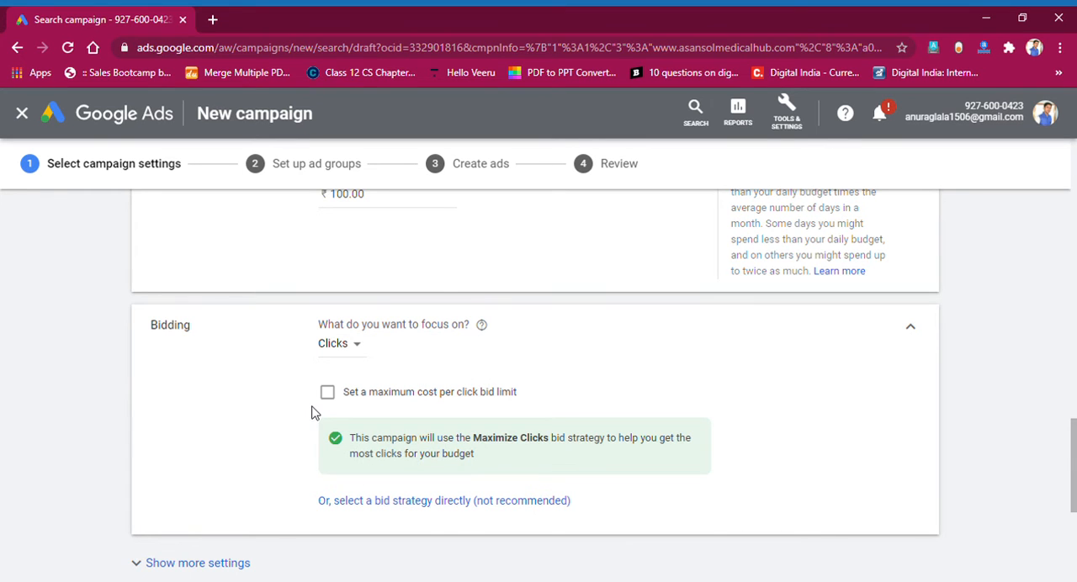
{"action": "scroll", "coordinate": [312, 408], "scroll_direction": "down", "scroll_amount": 2}
{"action": "left_click", "coordinate": [328, 235]}
{"action": "left_click", "coordinate": [352, 286]}
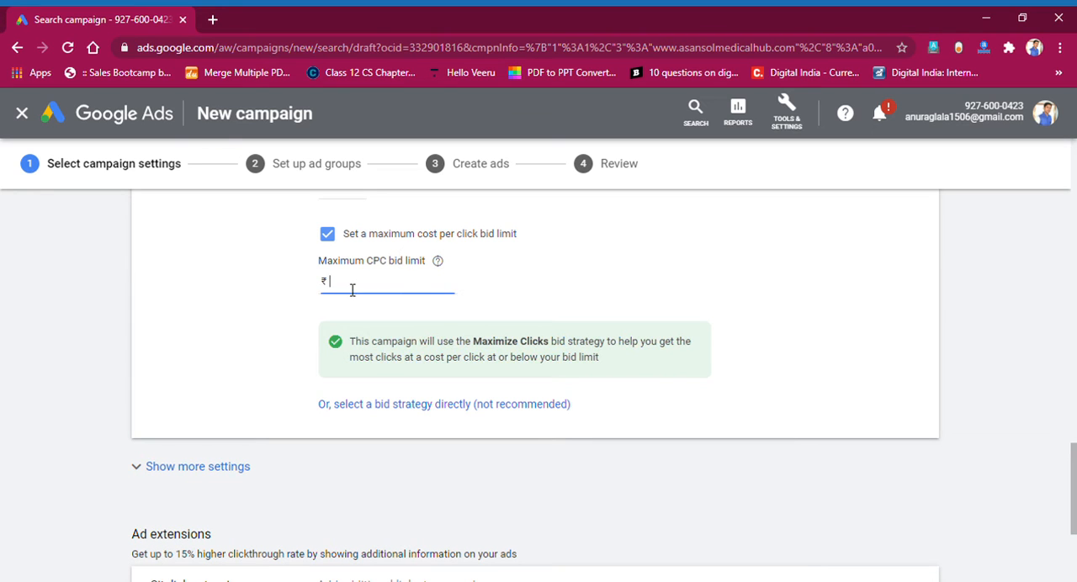
{"action": "left_click", "coordinate": [332, 239]}
Expand the callout extensions under the ad extensions and look through what they offer.
{"action": "scroll", "coordinate": [333, 265], "scroll_direction": "down", "scroll_amount": 2}
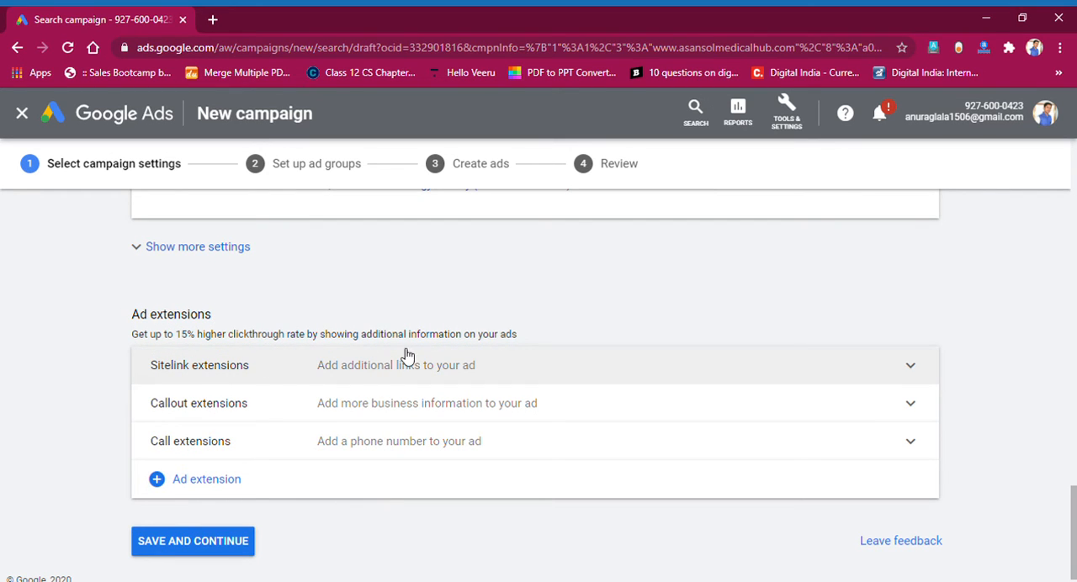
{"action": "left_click", "coordinate": [286, 403]}
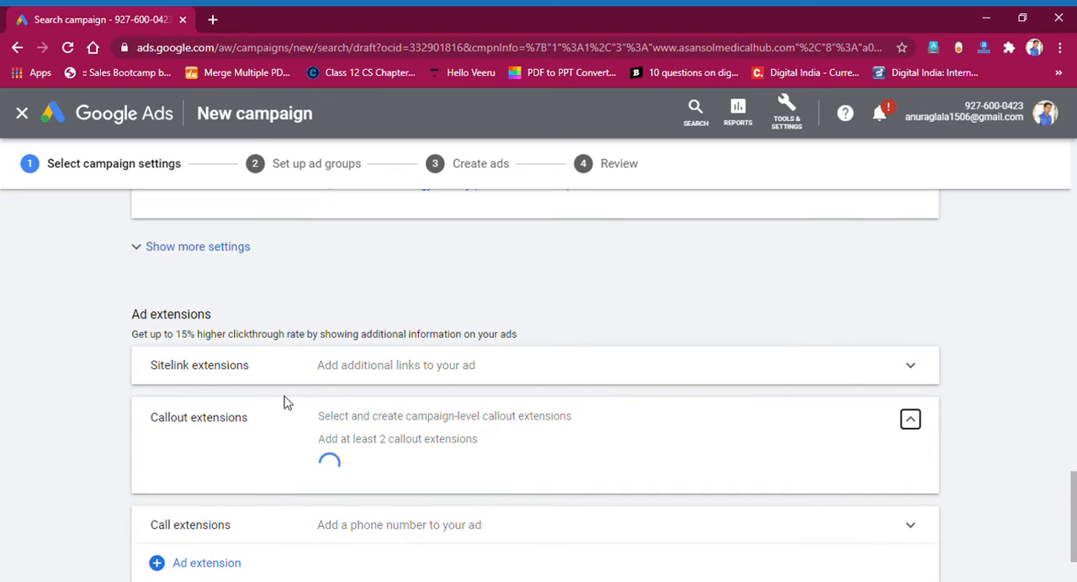
{"action": "scroll", "coordinate": [320, 409], "scroll_direction": "down", "scroll_amount": 3}
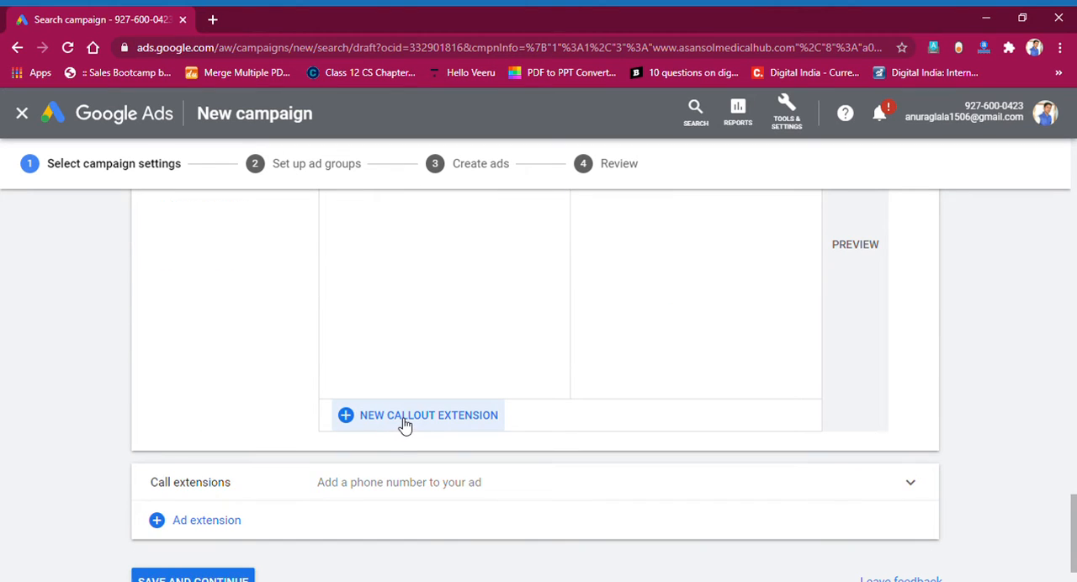
Start a new campaign-level call extension and set its country to India.
{"action": "left_click", "coordinate": [412, 487]}
{"action": "scroll", "coordinate": [379, 463], "scroll_direction": "down", "scroll_amount": 3}
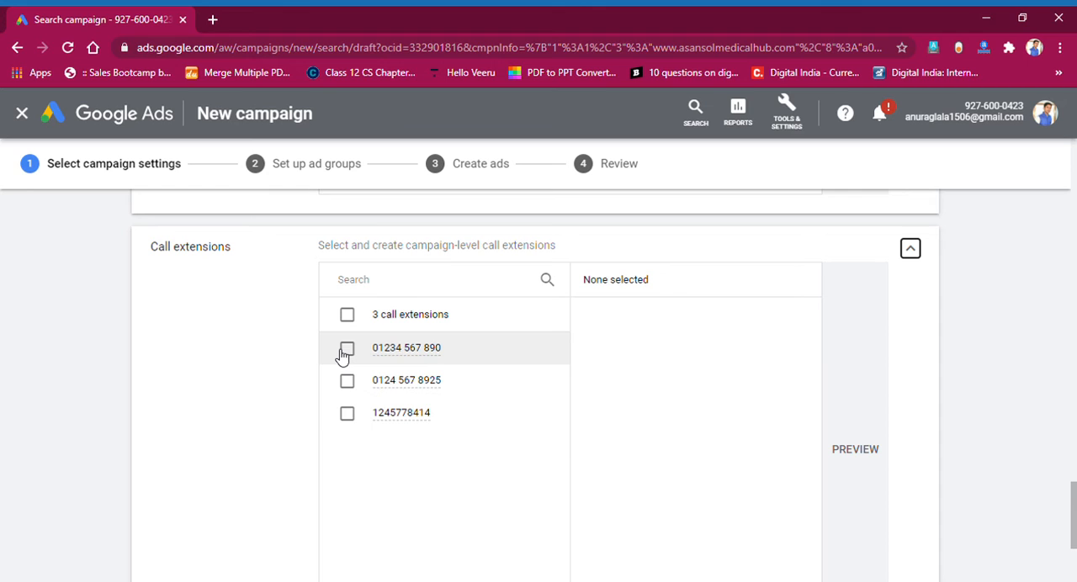
{"action": "scroll", "coordinate": [342, 356], "scroll_direction": "down", "scroll_amount": 3}
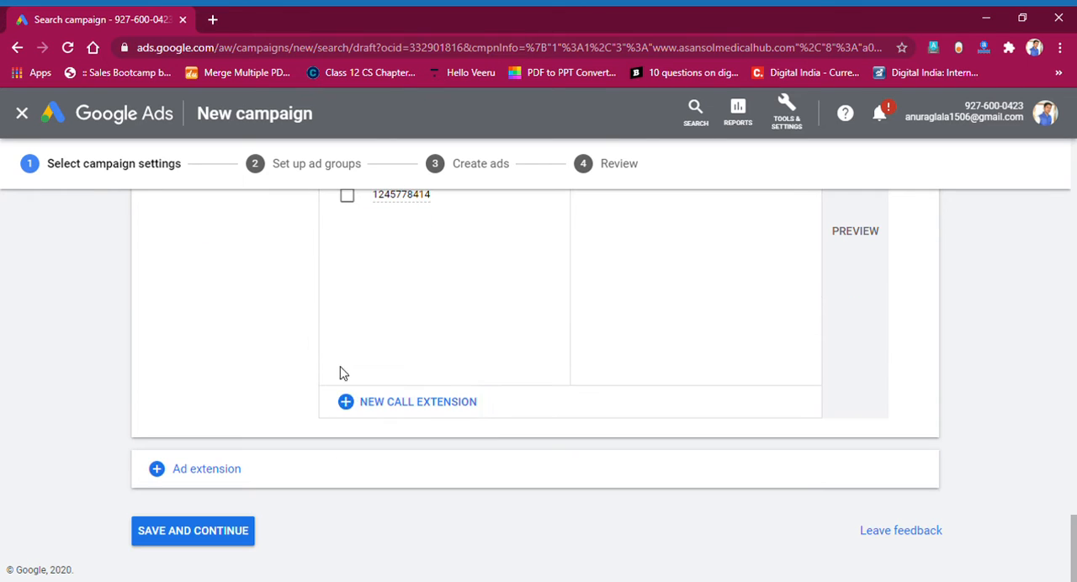
{"action": "left_click", "coordinate": [377, 409]}
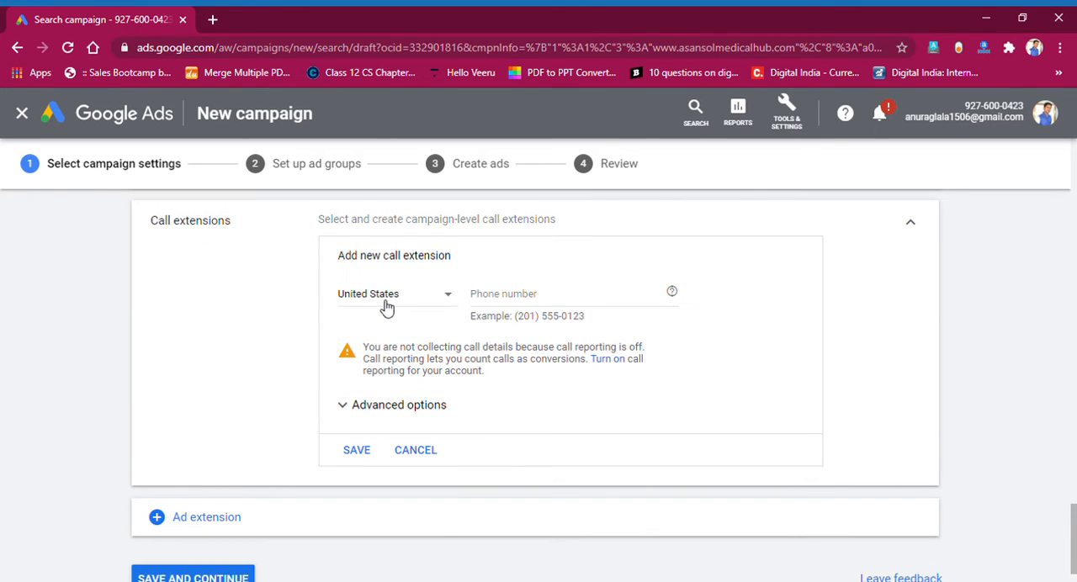
{"action": "left_click", "coordinate": [386, 308]}
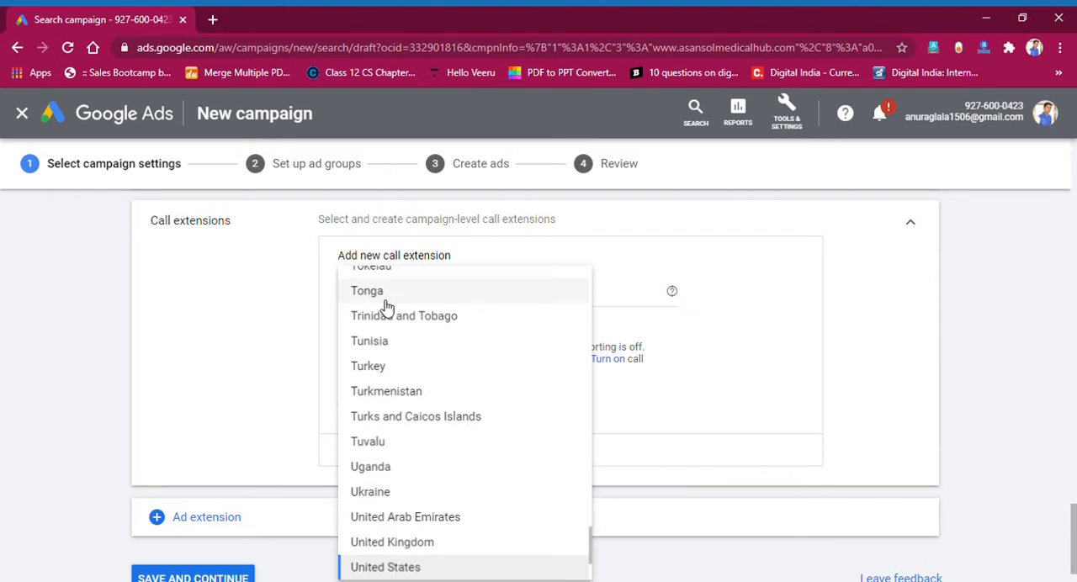
{"action": "scroll", "coordinate": [387, 307], "scroll_direction": "up", "scroll_amount": 20}
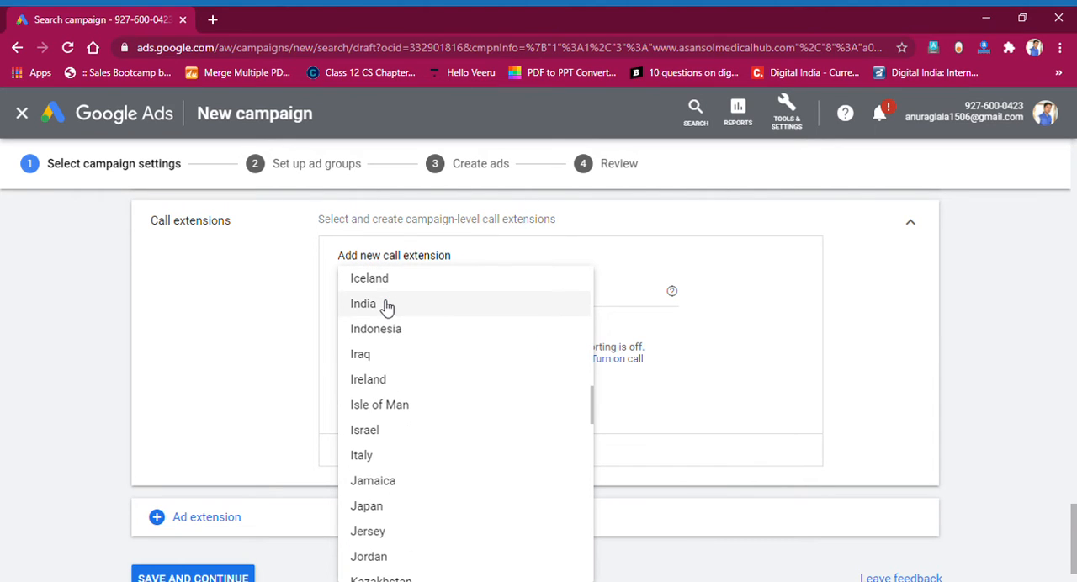
{"action": "left_click", "coordinate": [386, 308]}
Enter the business phone number, save the call extension, and save the campaign settings to continue to the ad group setup.
{"action": "left_click", "coordinate": [524, 298]}
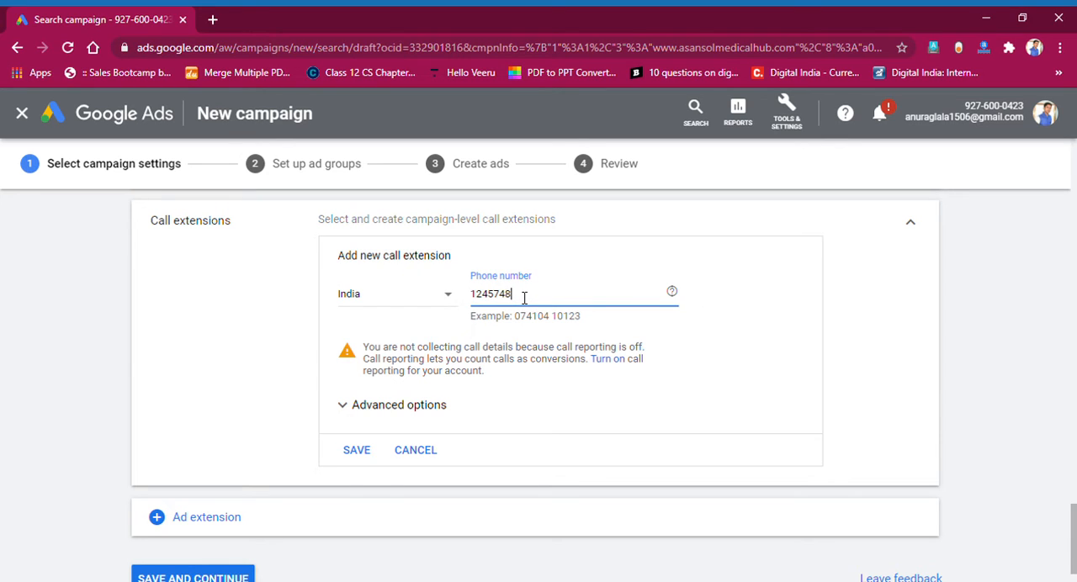
{"action": "left_click", "coordinate": [360, 453]}
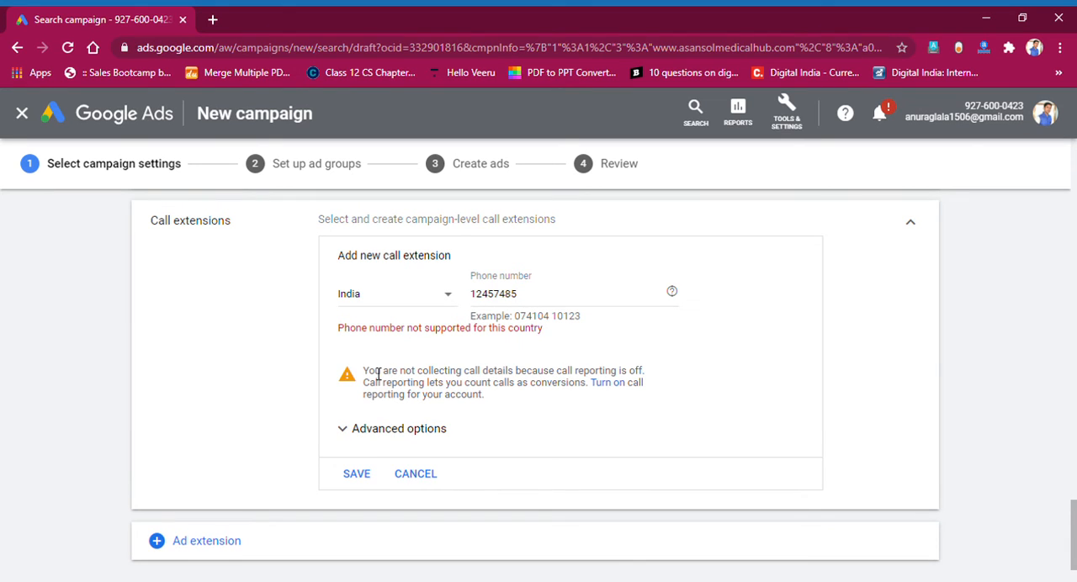
{"action": "left_click", "coordinate": [529, 302]}
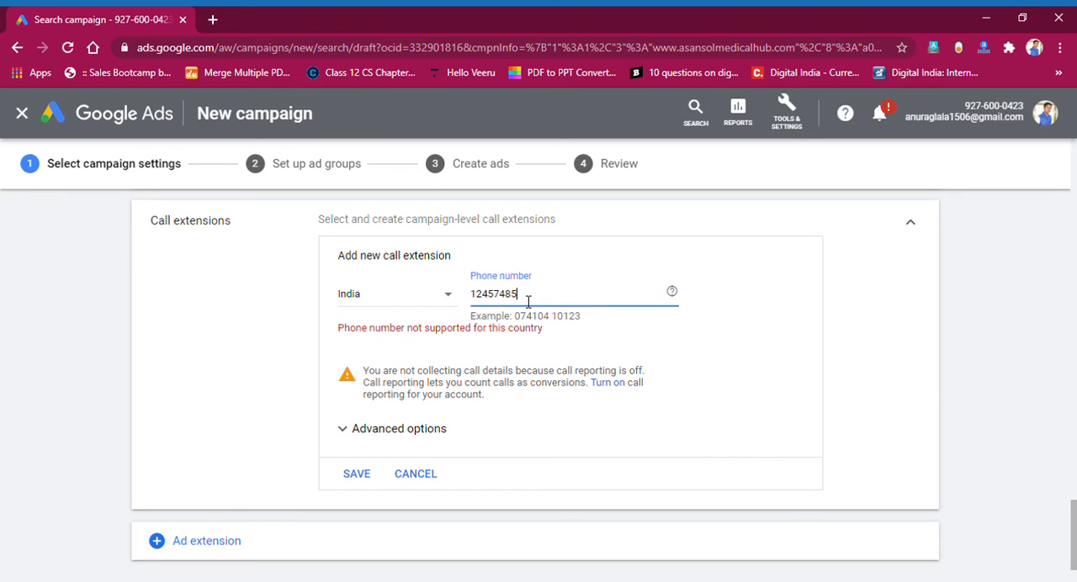
{"action": "type", "text": "87"}
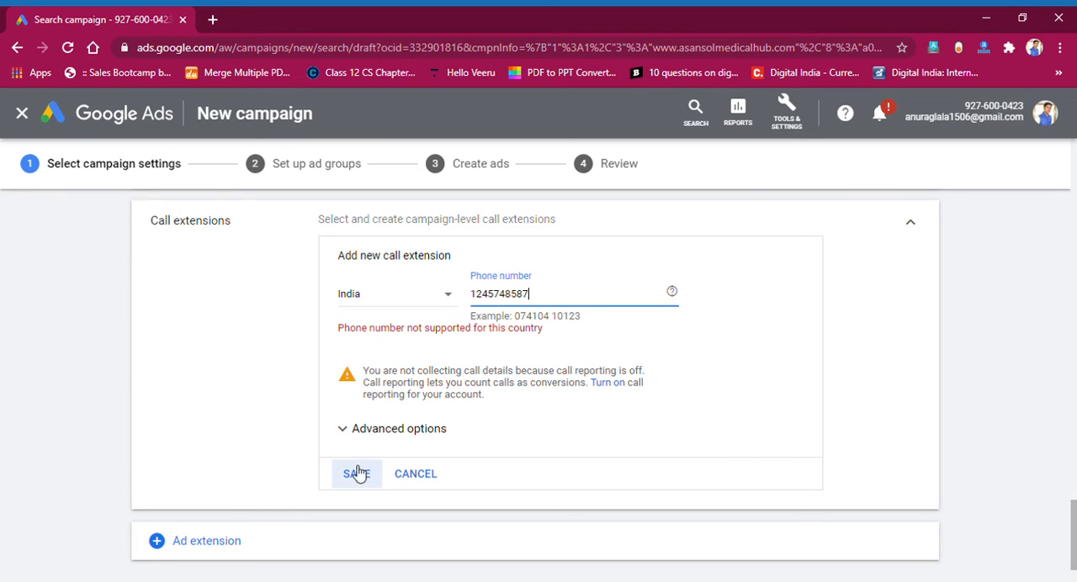
{"action": "left_click", "coordinate": [354, 474]}
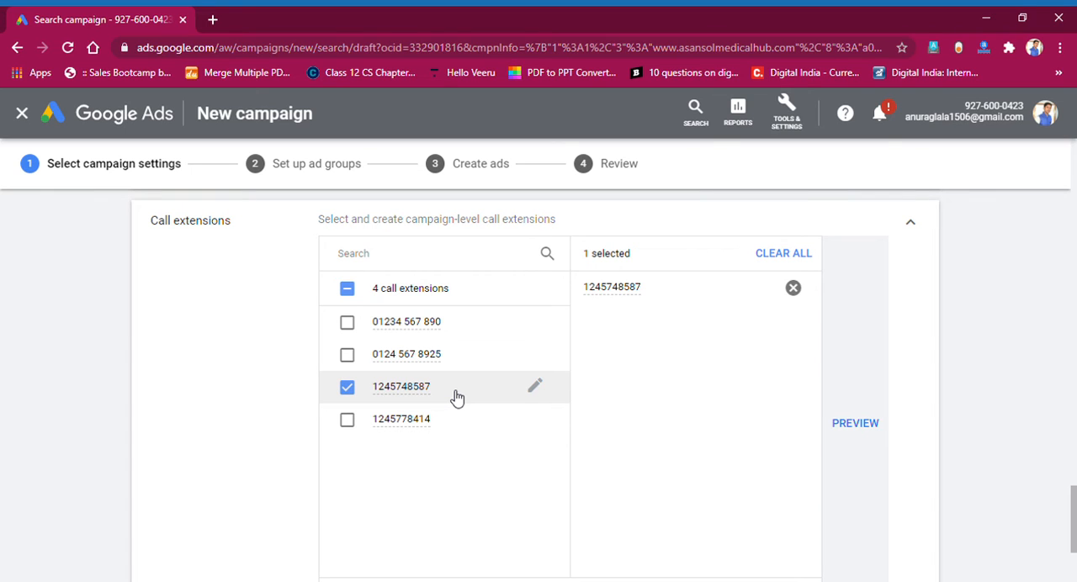
{"action": "scroll", "coordinate": [457, 398], "scroll_direction": "down", "scroll_amount": 3}
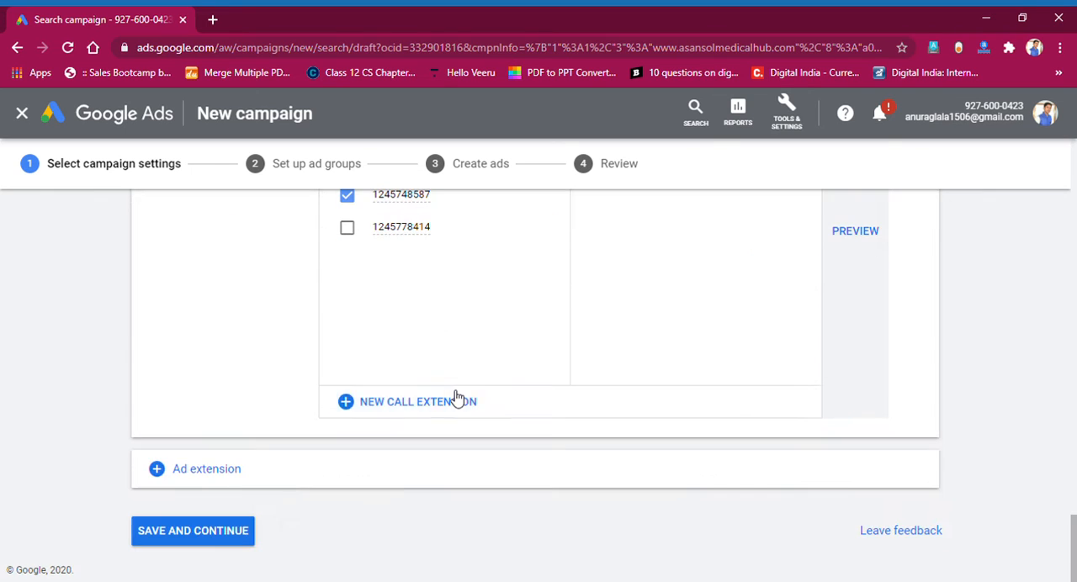
{"action": "left_click", "coordinate": [202, 533]}
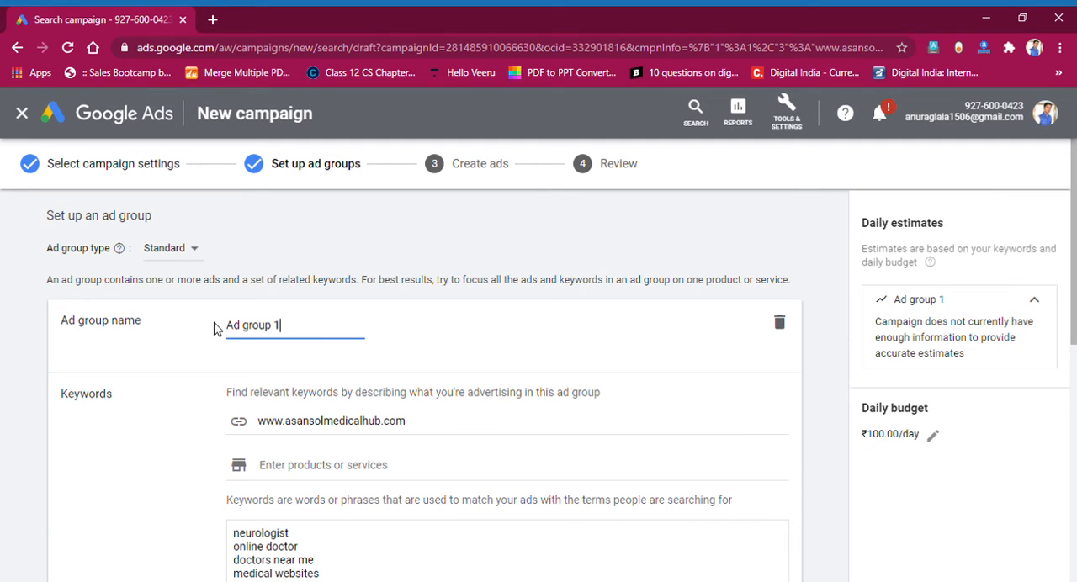
Examine the ad group's name, website, product field, suggested keyword list and keyword match types.
{"action": "scroll", "coordinate": [283, 329], "scroll_direction": "down", "scroll_amount": 2}
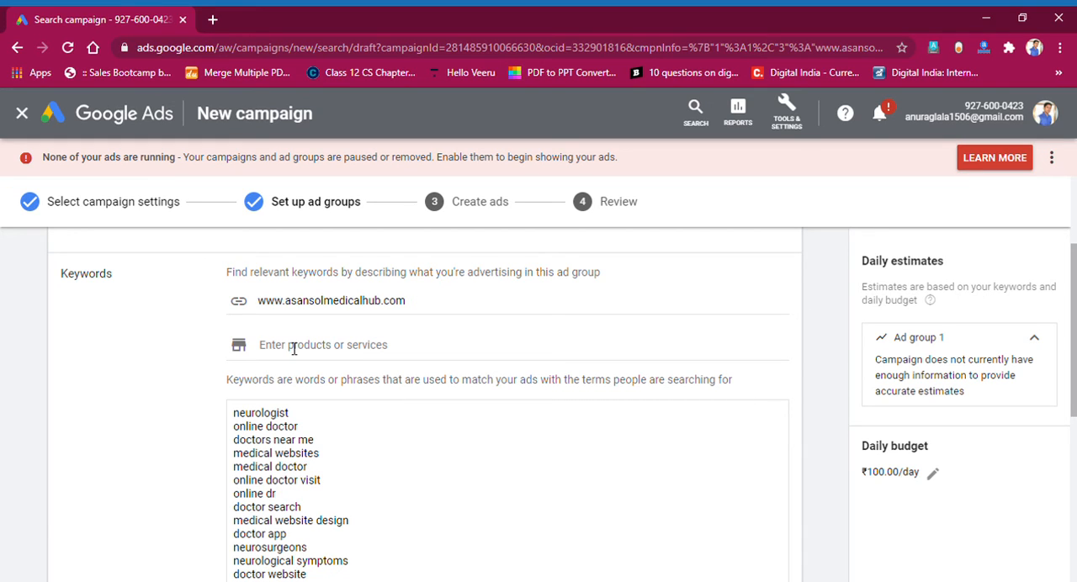
{"action": "left_click_drag", "start_coordinate": [270, 386], "coordinate": [732, 384]}
{"action": "left_click", "coordinate": [733, 387]}
{"action": "scroll", "coordinate": [296, 306], "scroll_direction": "down", "scroll_amount": 2}
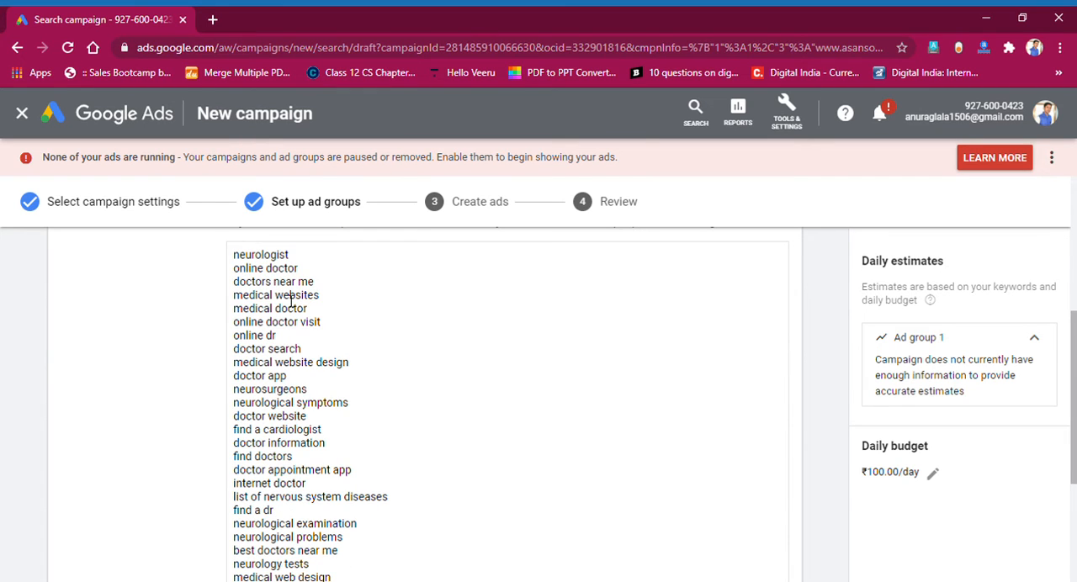
{"action": "scroll", "coordinate": [256, 396], "scroll_direction": "down", "scroll_amount": 3}
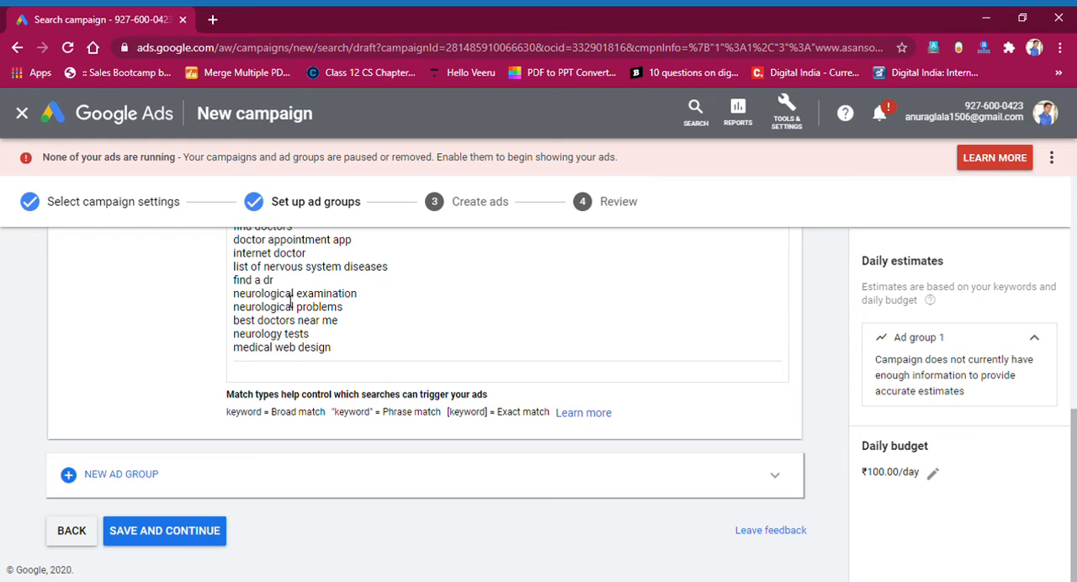
{"action": "left_click_drag", "start_coordinate": [241, 352], "coordinate": [335, 352]}
{"action": "left_click", "coordinate": [337, 360]}
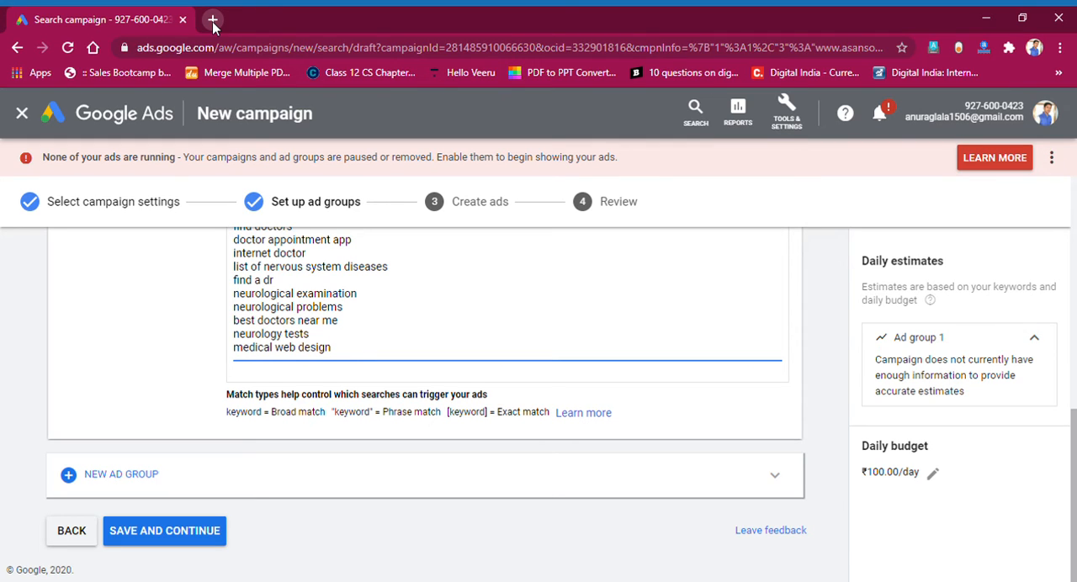
{"action": "scroll", "coordinate": [274, 318], "scroll_direction": "up", "scroll_amount": 5}
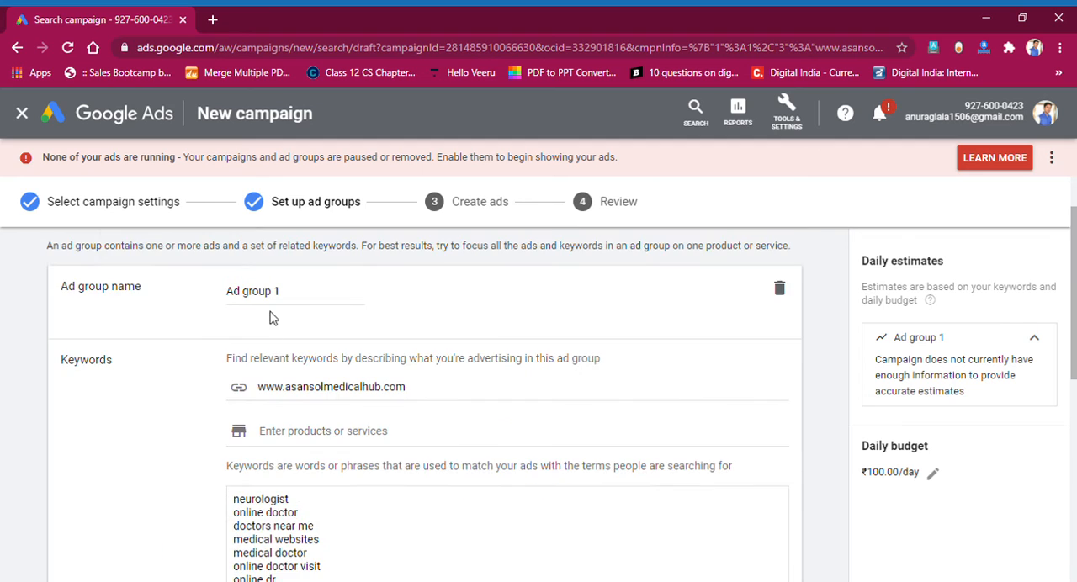
{"action": "scroll", "coordinate": [308, 496], "scroll_direction": "down", "scroll_amount": 3}
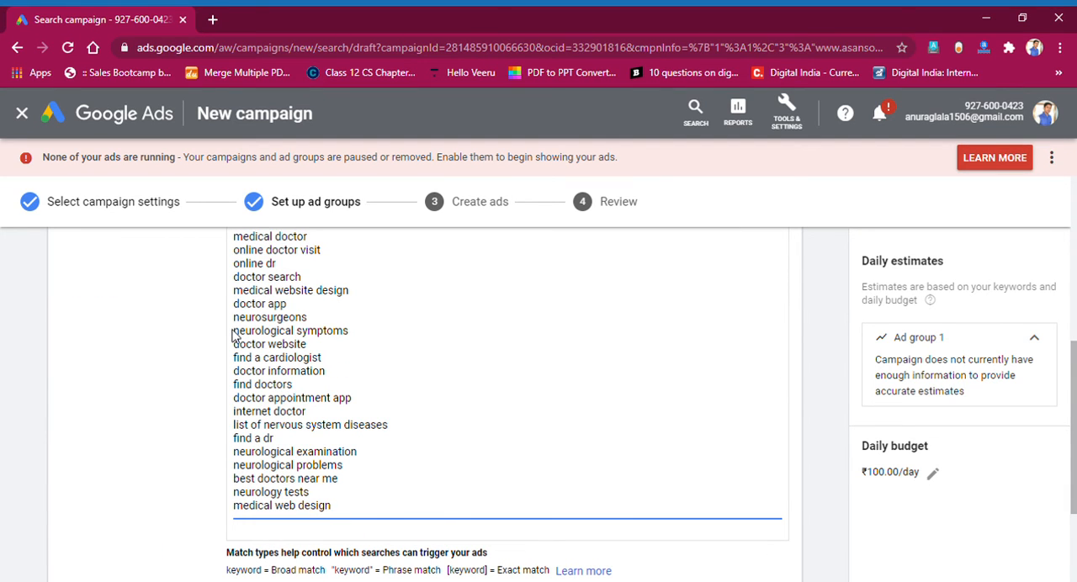
Save the ad group, choosing to continue and discard over the flagged keyword errors, and proceed to ad creation.
{"action": "scroll", "coordinate": [237, 336], "scroll_direction": "down", "scroll_amount": 3}
{"action": "left_click", "coordinate": [185, 535]}
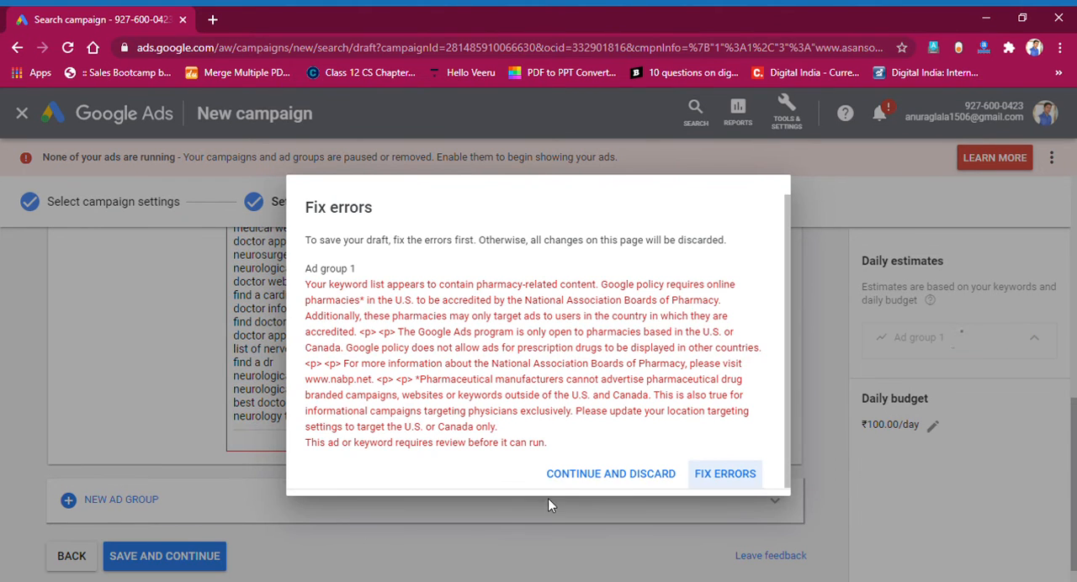
{"action": "left_click", "coordinate": [626, 480]}
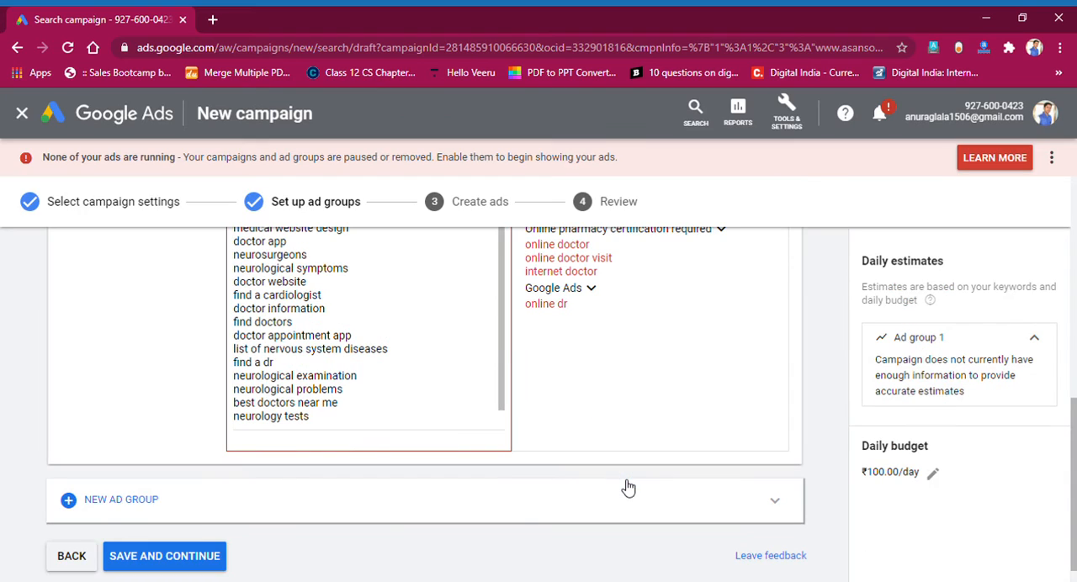
{"action": "left_click", "coordinate": [174, 565]}
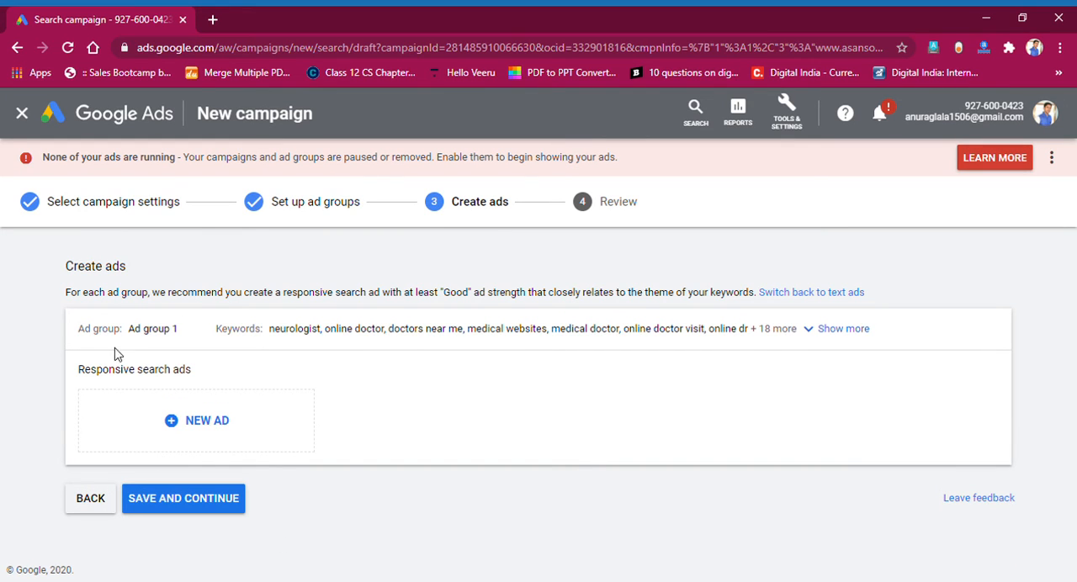
Review the ad group name, the responsive search ads section and the full keyword list of Ad group 1.
{"action": "left_click_drag", "start_coordinate": [109, 330], "coordinate": [164, 343]}
{"action": "left_click", "coordinate": [65, 366]}
{"action": "left_click_drag", "start_coordinate": [84, 370], "coordinate": [179, 373]}
{"action": "left_click", "coordinate": [183, 387]}
{"action": "left_click_drag", "start_coordinate": [226, 333], "coordinate": [465, 335]}
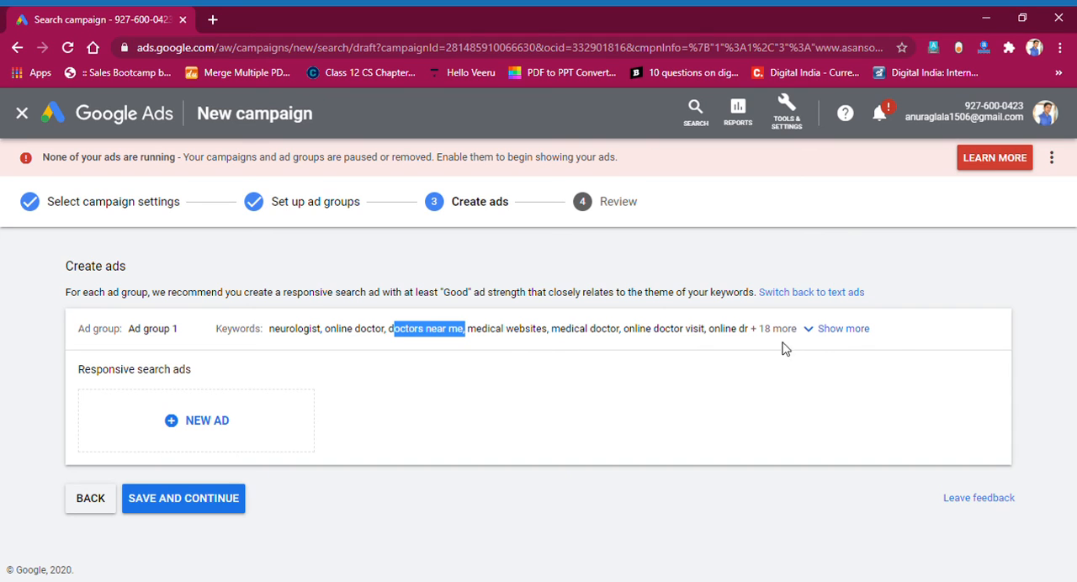
{"action": "left_click", "coordinate": [822, 334]}
{"action": "left_click_drag", "start_coordinate": [305, 346], "coordinate": [542, 357]}
{"action": "left_click_drag", "start_coordinate": [551, 356], "coordinate": [680, 357]}
{"action": "left_click", "coordinate": [659, 356]}
Start a new responsive search ad for Ad group 1 and look over its URL, headline and description fields.
{"action": "left_click", "coordinate": [175, 443]}
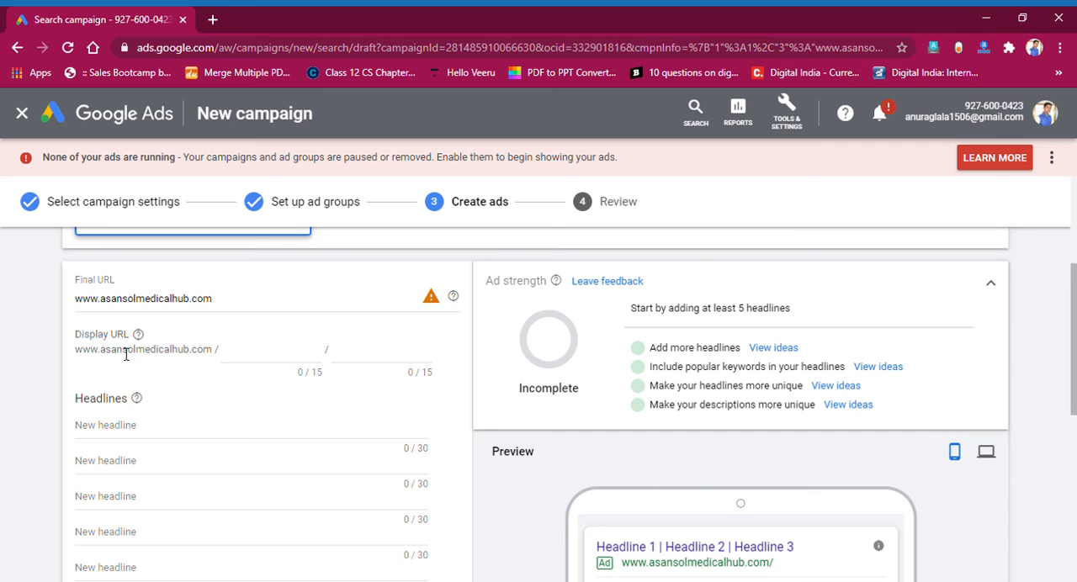
{"action": "scroll", "coordinate": [161, 432], "scroll_direction": "down", "scroll_amount": 1}
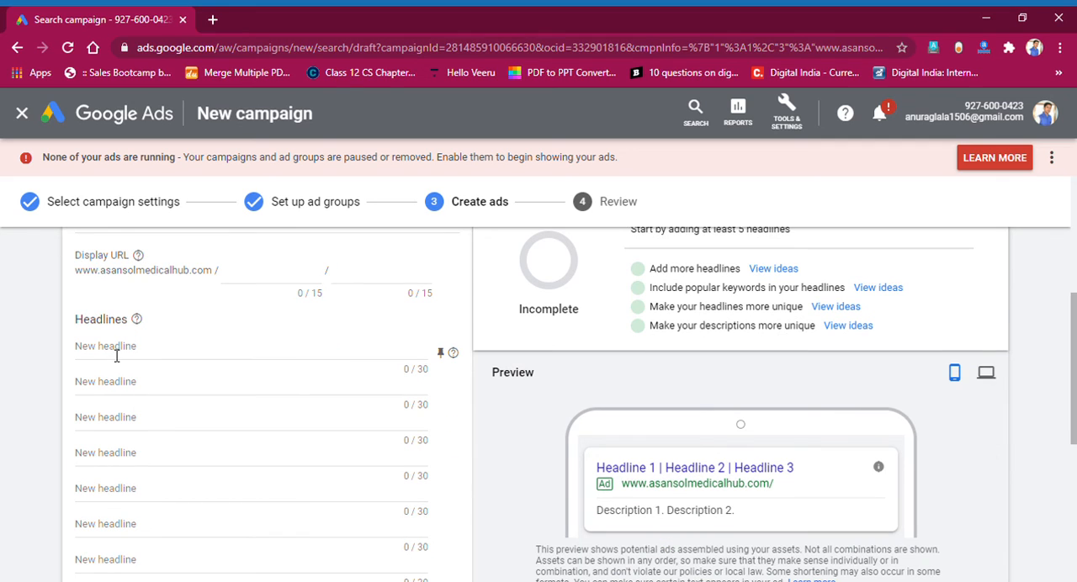
{"action": "scroll", "coordinate": [117, 395], "scroll_direction": "down", "scroll_amount": 5}
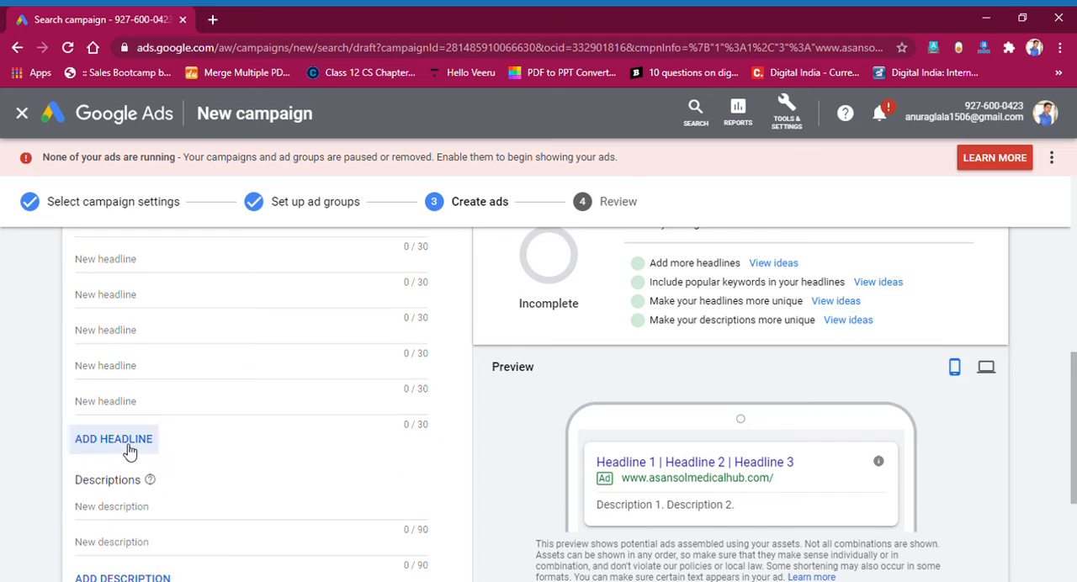
{"action": "scroll", "coordinate": [114, 396], "scroll_direction": "up", "scroll_amount": 3}
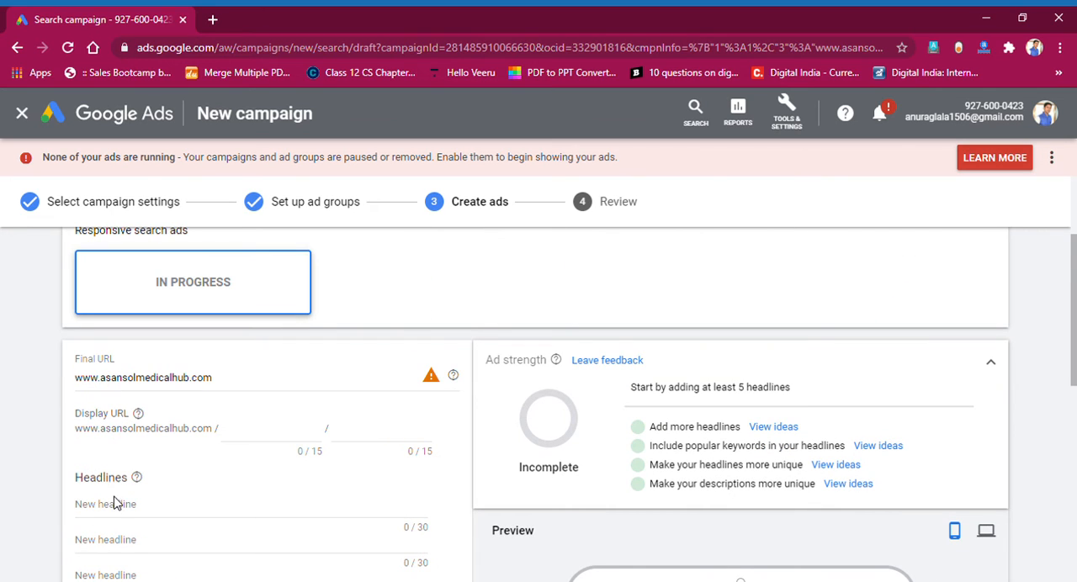
Fill the first two headlines with the suggested ideas "Find Doctors By Departments" and "Asansol Doctors Information".
{"action": "left_click", "coordinate": [122, 511]}
{"action": "scroll", "coordinate": [127, 471], "scroll_direction": "down", "scroll_amount": 3}
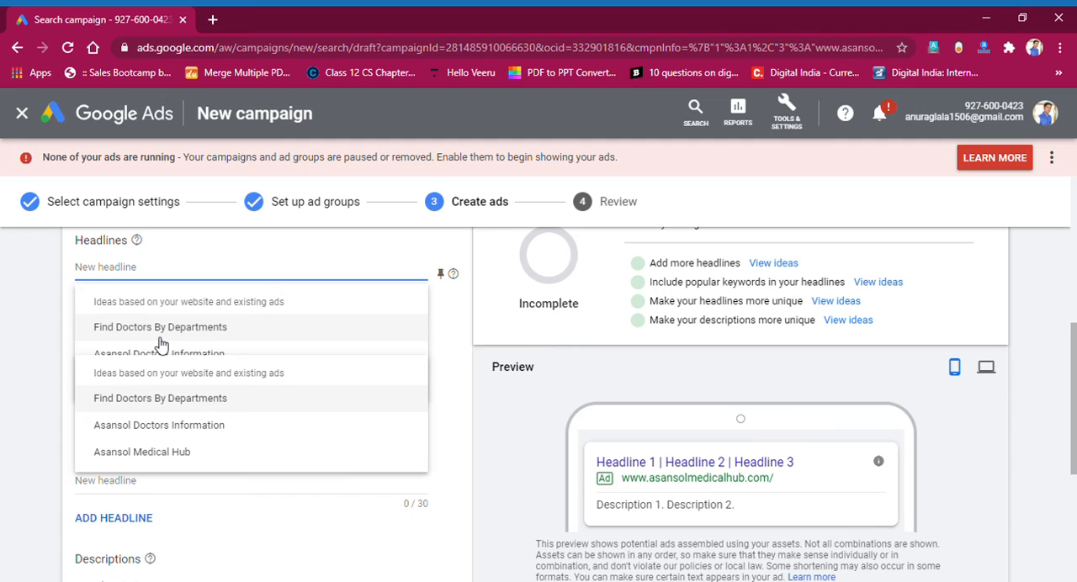
{"action": "left_click", "coordinate": [160, 327]}
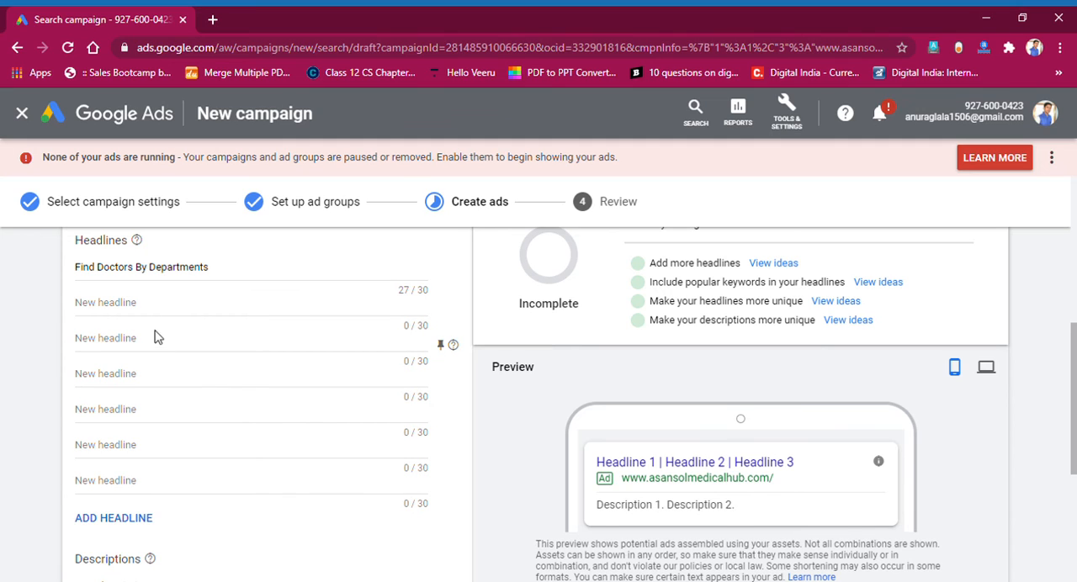
{"action": "left_click", "coordinate": [148, 311]}
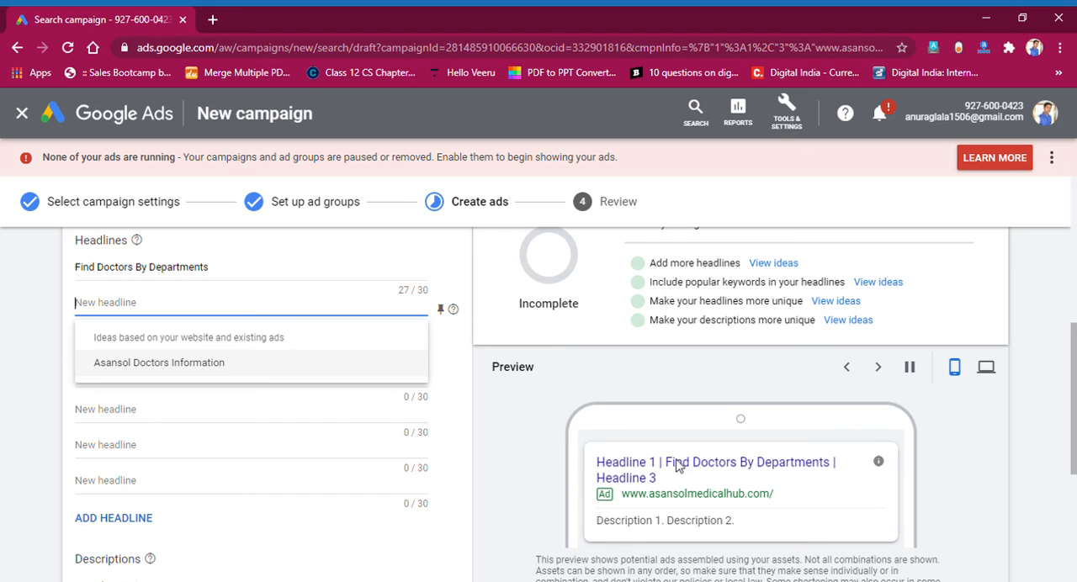
{"action": "left_click", "coordinate": [179, 370]}
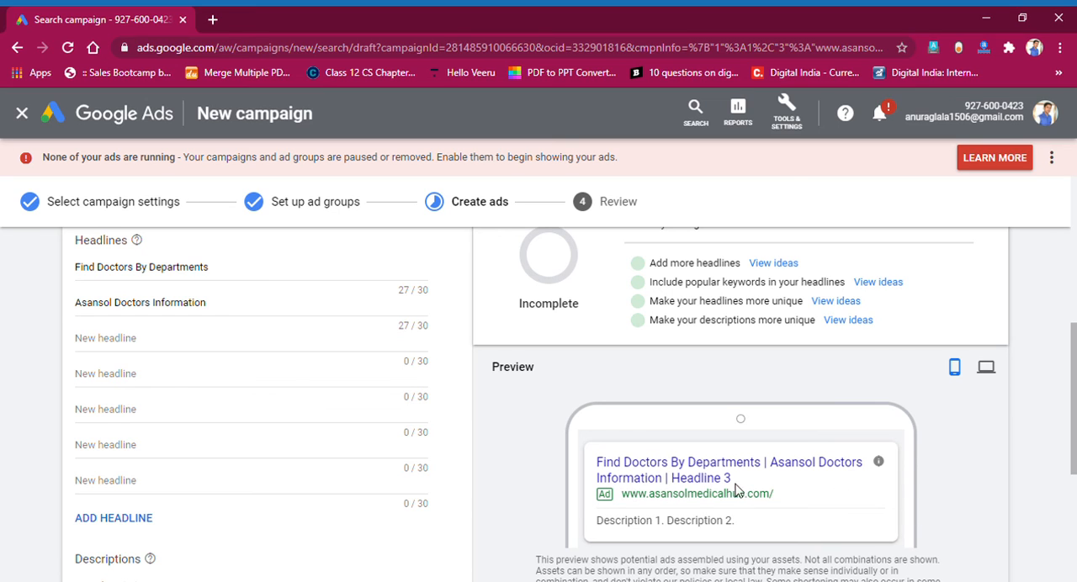
Set the third headline to "Find Doctors In West bengal".
{"action": "left_click", "coordinate": [130, 349]}
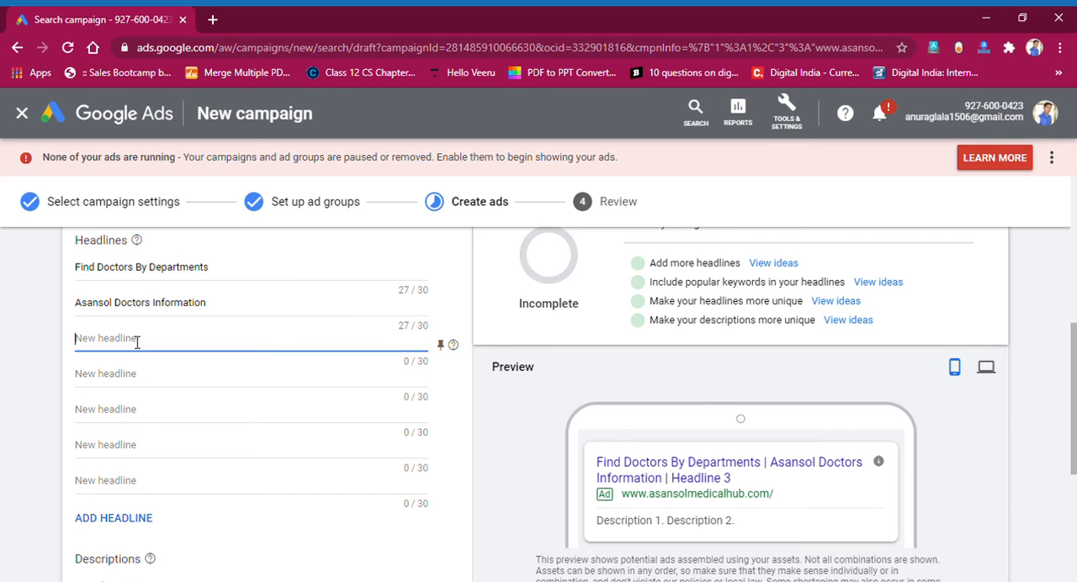
{"action": "type", "text": "Find Doctors In West"}
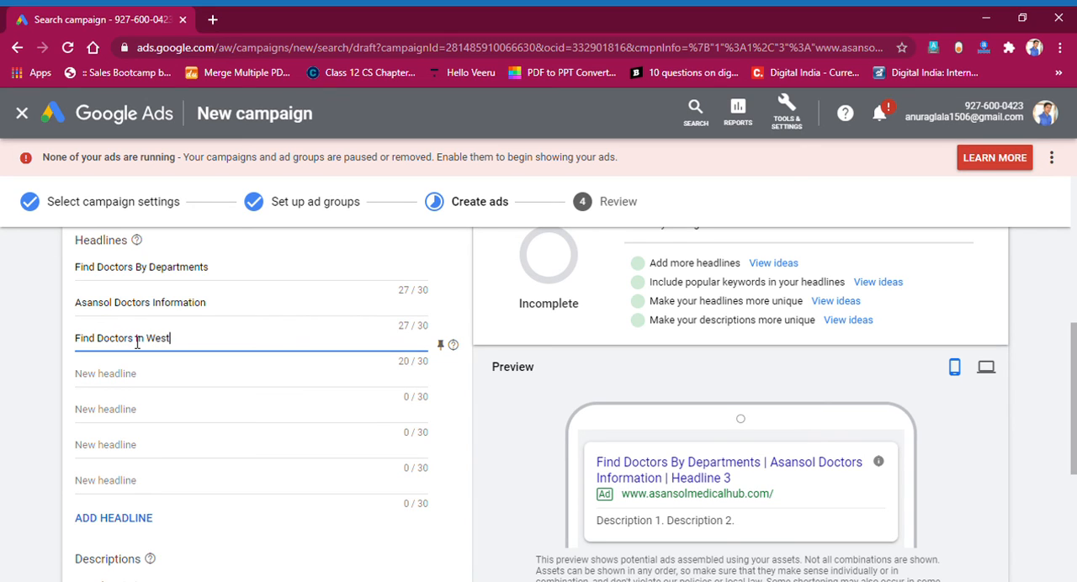
{"action": "type", "text": " bengal"}
{"action": "left_click", "coordinate": [5, 365]}
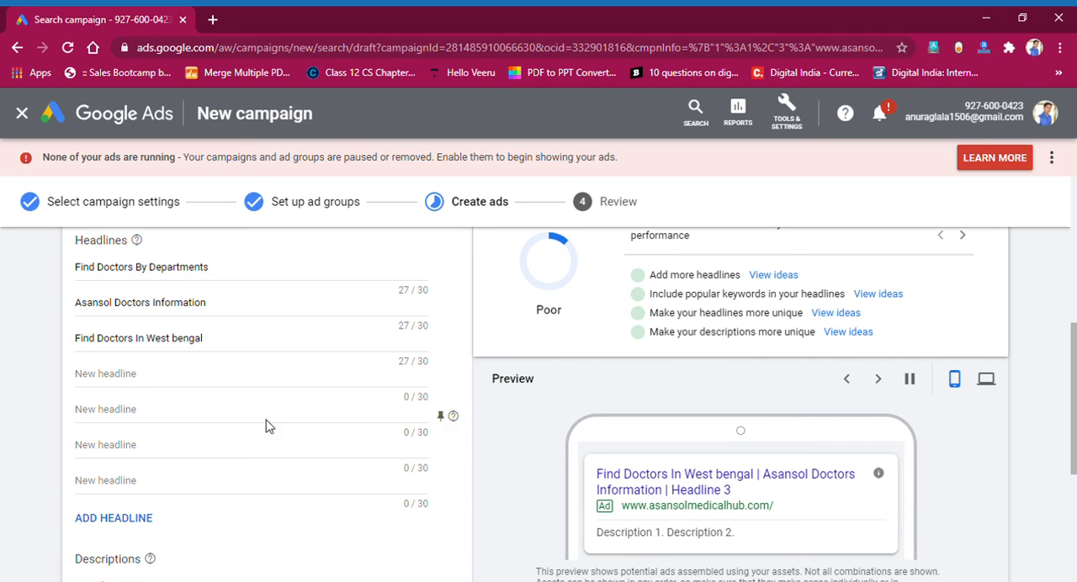
Set the ad's first description to "Get Information about Doctors in Asansol".
{"action": "left_click", "coordinate": [170, 385]}
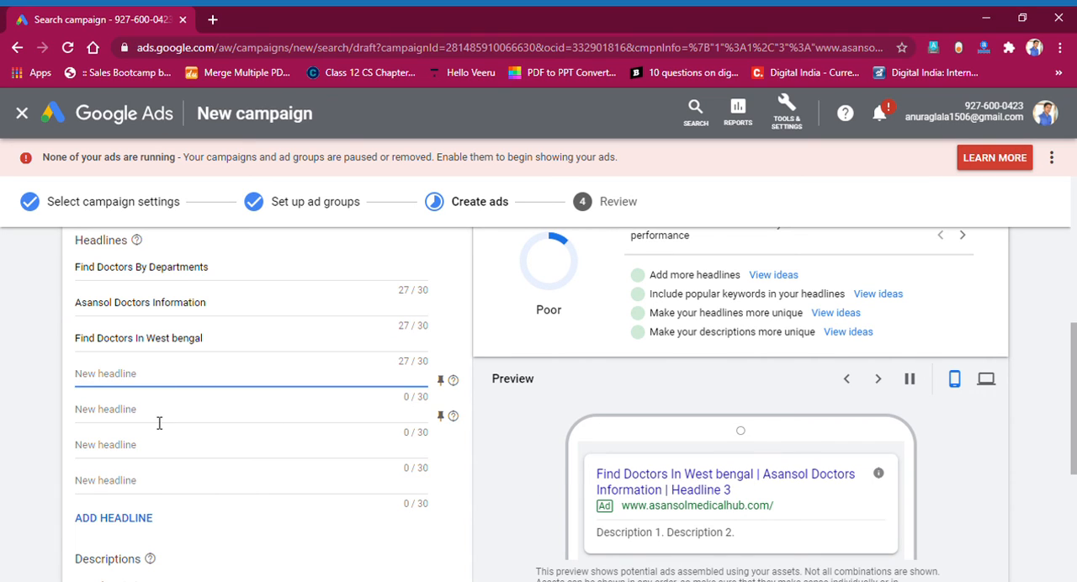
{"action": "left_click", "coordinate": [159, 421]}
{"action": "scroll", "coordinate": [141, 522], "scroll_direction": "down", "scroll_amount": 2}
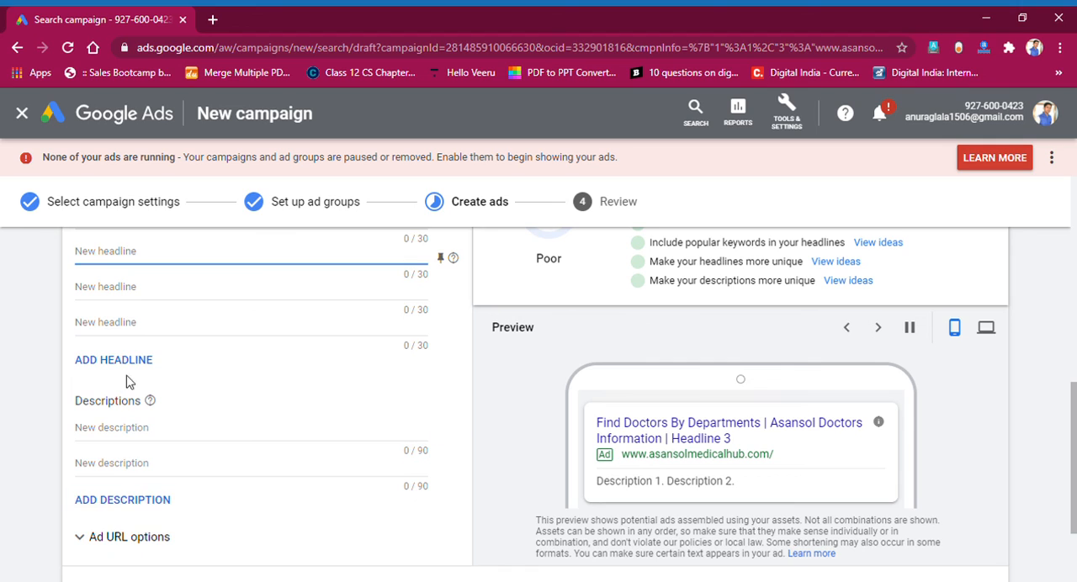
{"action": "left_click", "coordinate": [142, 430]}
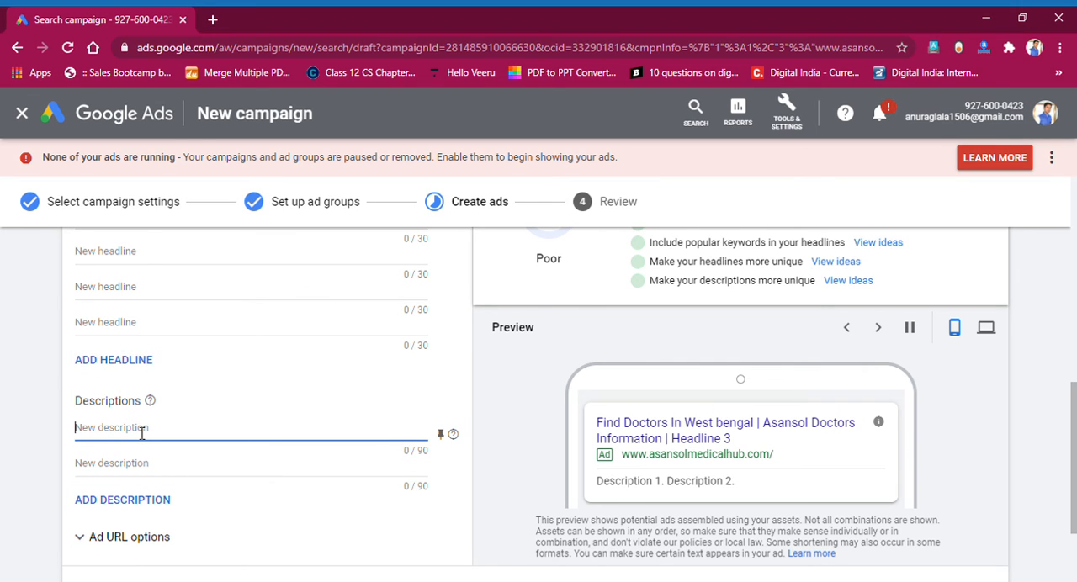
{"action": "type", "text": "Get Information about Doc"}
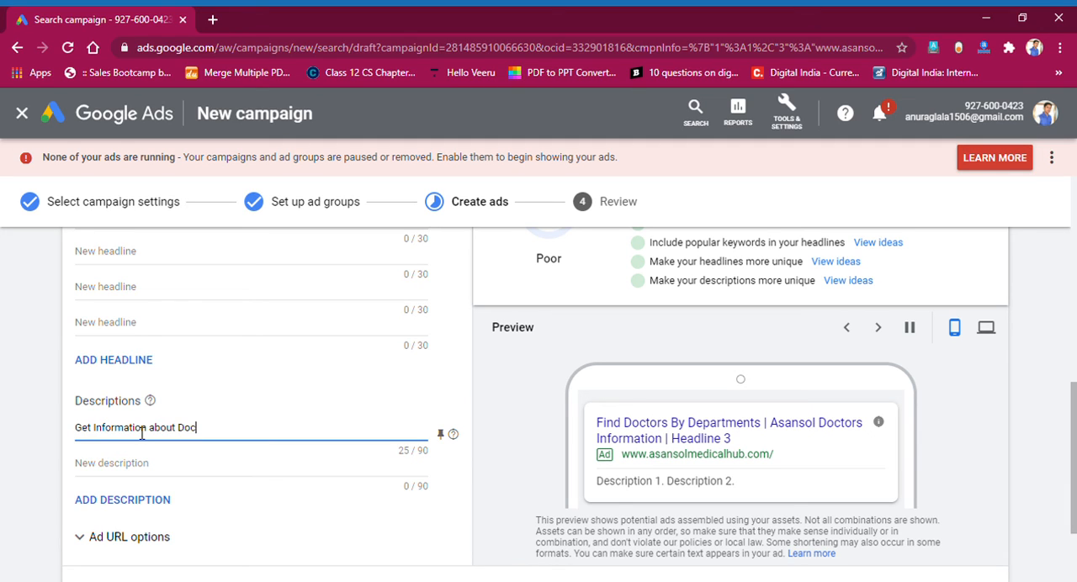
{"action": "type", "text": "tors in Asan"}
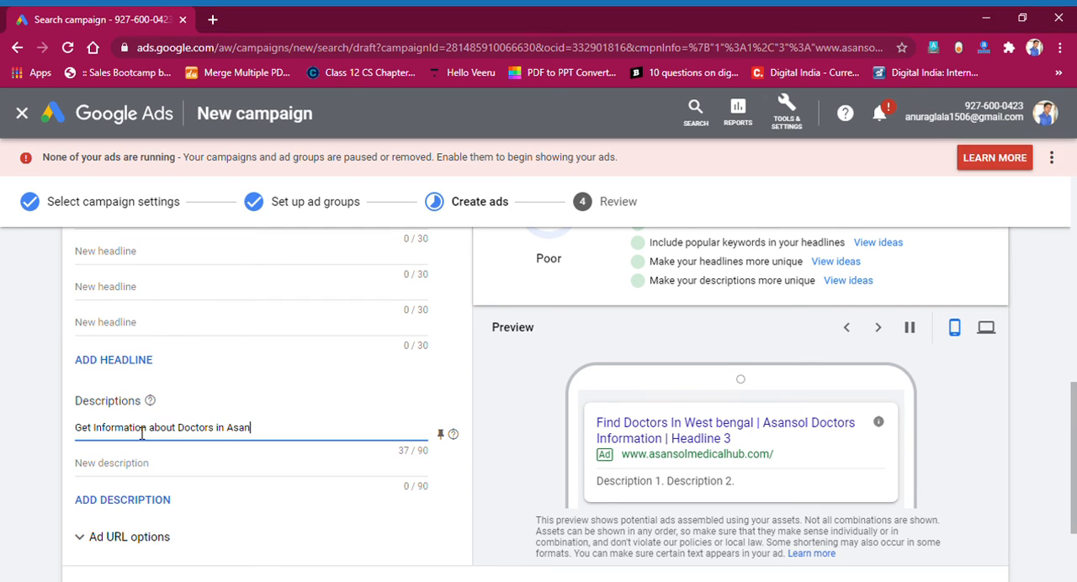
{"action": "type", "text": "sol"}
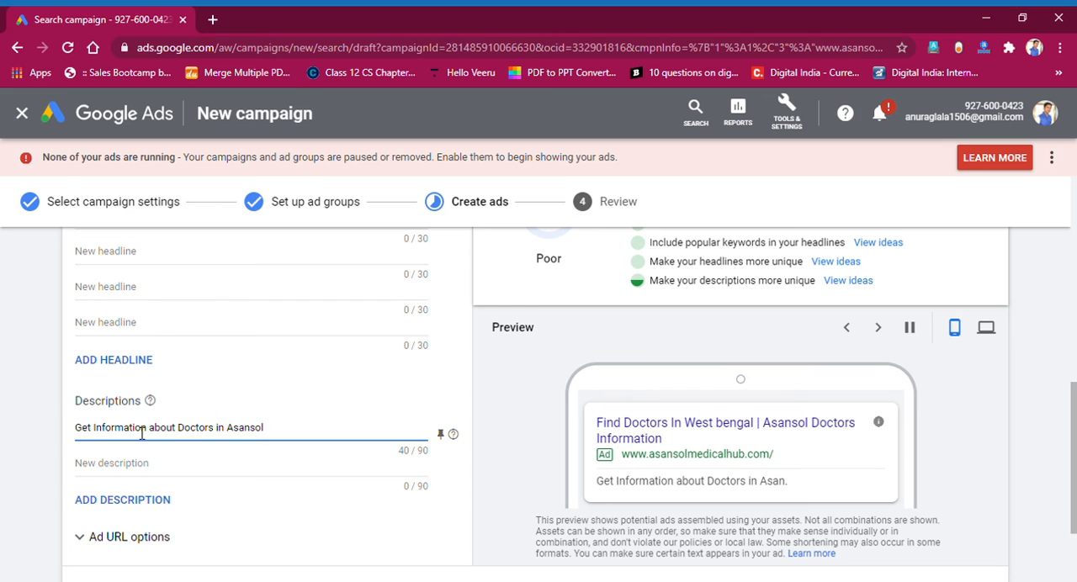
Expand the ad URL options, leave them blank, and save the ad to continue to the campaign review.
{"action": "scroll", "coordinate": [625, 488], "scroll_direction": "down", "scroll_amount": 2}
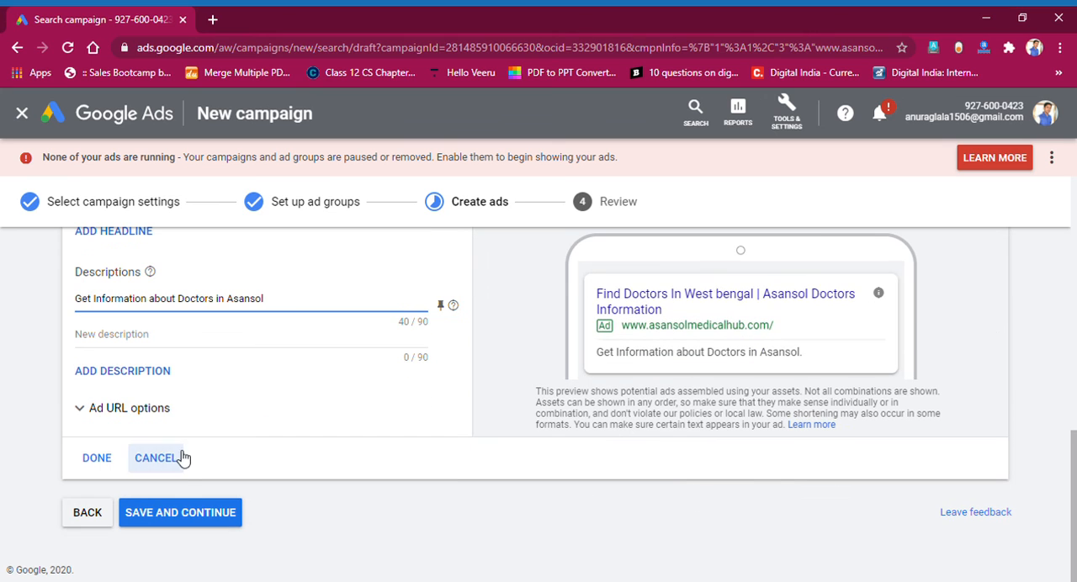
{"action": "left_click", "coordinate": [139, 417]}
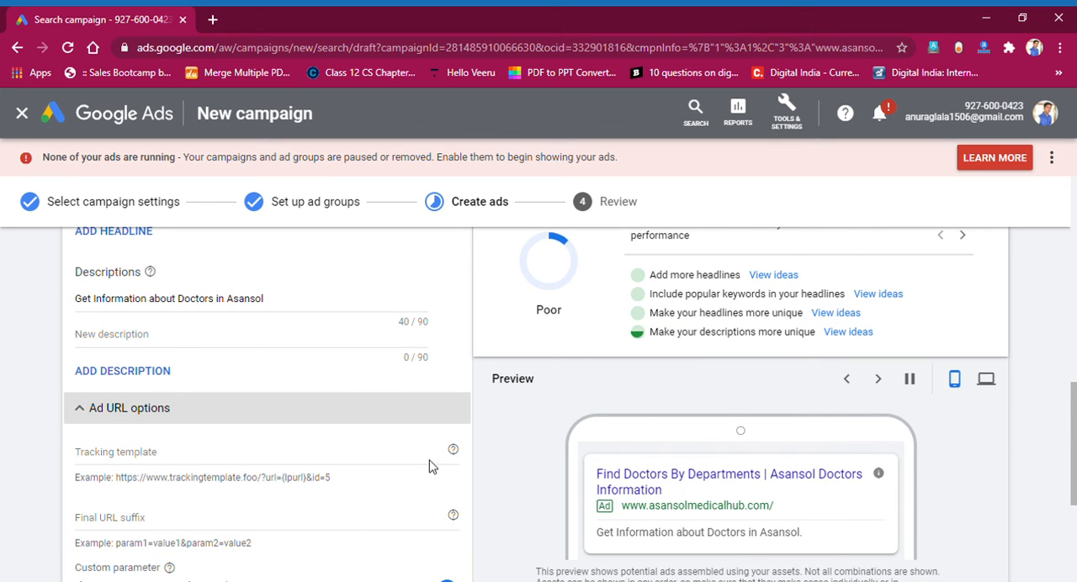
{"action": "scroll", "coordinate": [133, 495], "scroll_direction": "down", "scroll_amount": 3}
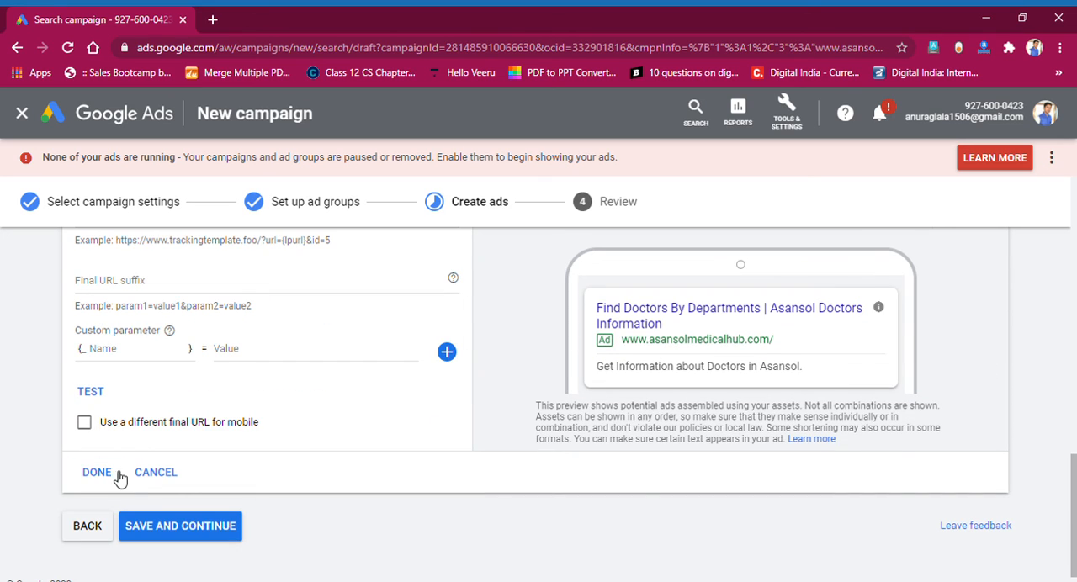
{"action": "left_click", "coordinate": [160, 526]}
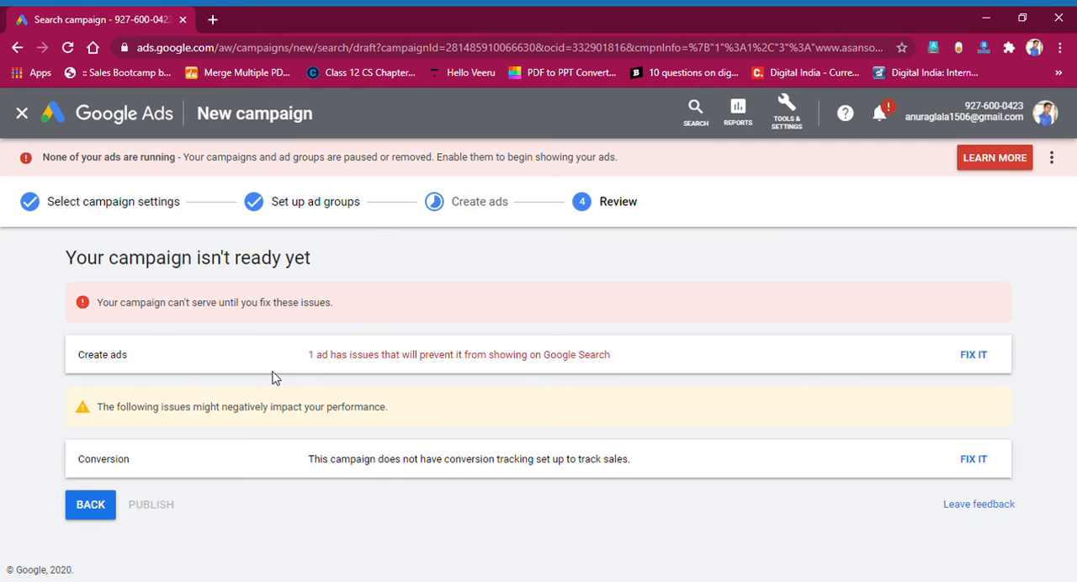
Examine the campaign review page's account status banner, ad issue notice and performance warning.
{"action": "left_click_drag", "start_coordinate": [119, 304], "coordinate": [288, 315]}
{"action": "left_click", "coordinate": [342, 311]}
{"action": "left_click", "coordinate": [1051, 159]}
{"action": "left_click", "coordinate": [1017, 261]}
{"action": "left_click_drag", "start_coordinate": [134, 158], "coordinate": [621, 160]}
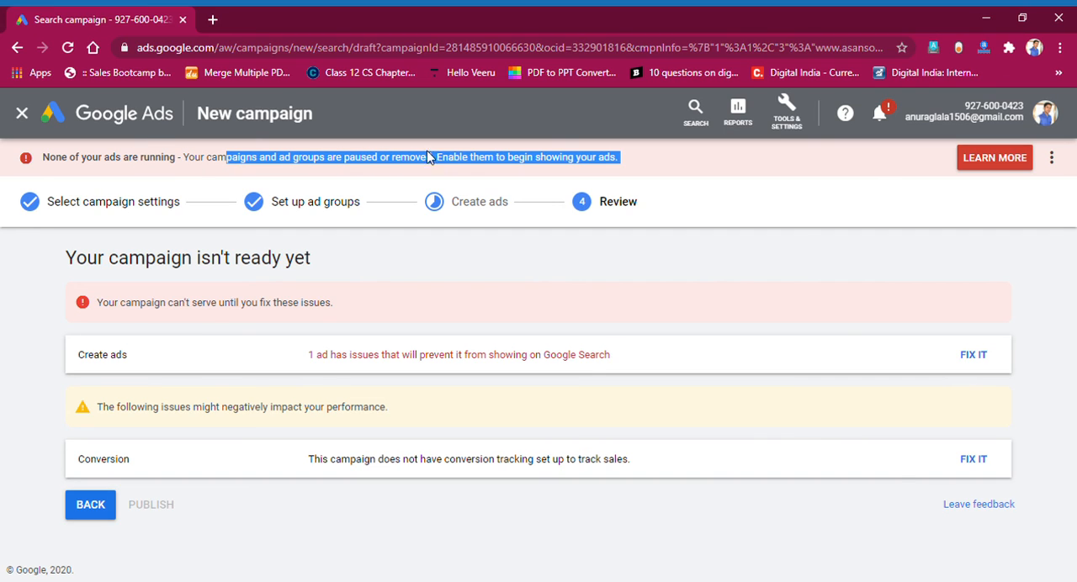
{"action": "left_click_drag", "start_coordinate": [526, 165], "coordinate": [599, 160]}
{"action": "left_click", "coordinate": [615, 166]}
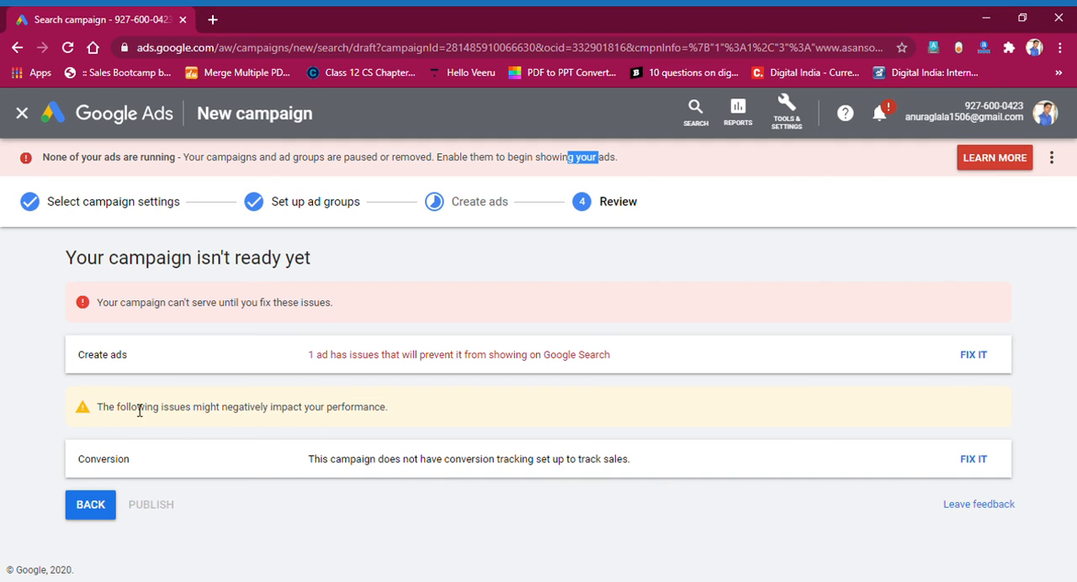
{"action": "left_click_drag", "start_coordinate": [96, 410], "coordinate": [394, 412]}
{"action": "left_click", "coordinate": [395, 412]}
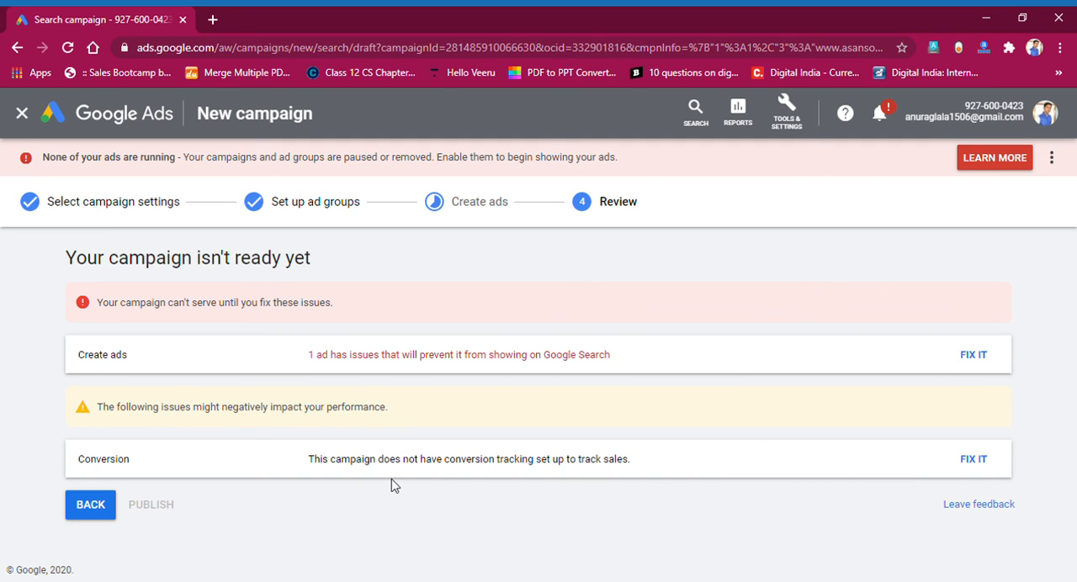